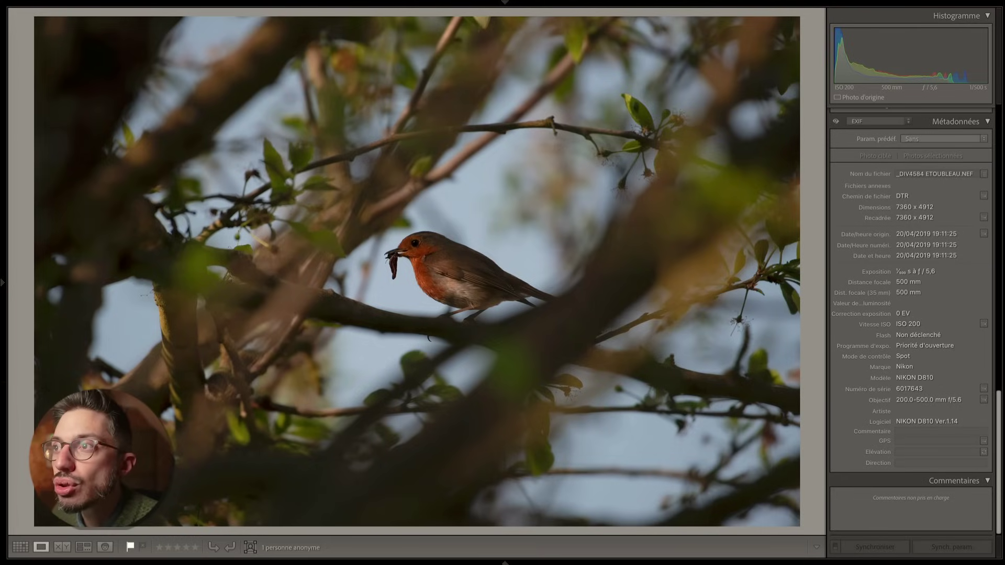
Step: Crop the robin photo tighter from its upper-right corner at the original aspect ratio, to about 5326 x 3555 pixels
{"action": "key", "text": "d"}
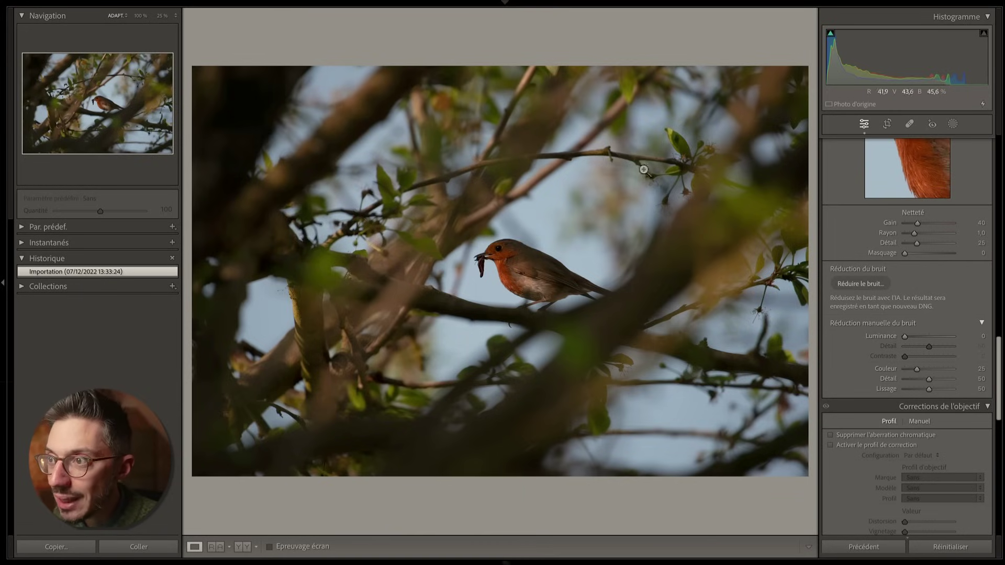
{"action": "left_click", "coordinate": [888, 126]}
{"action": "left_click_drag", "start_coordinate": [808, 69], "coordinate": [734, 127]}
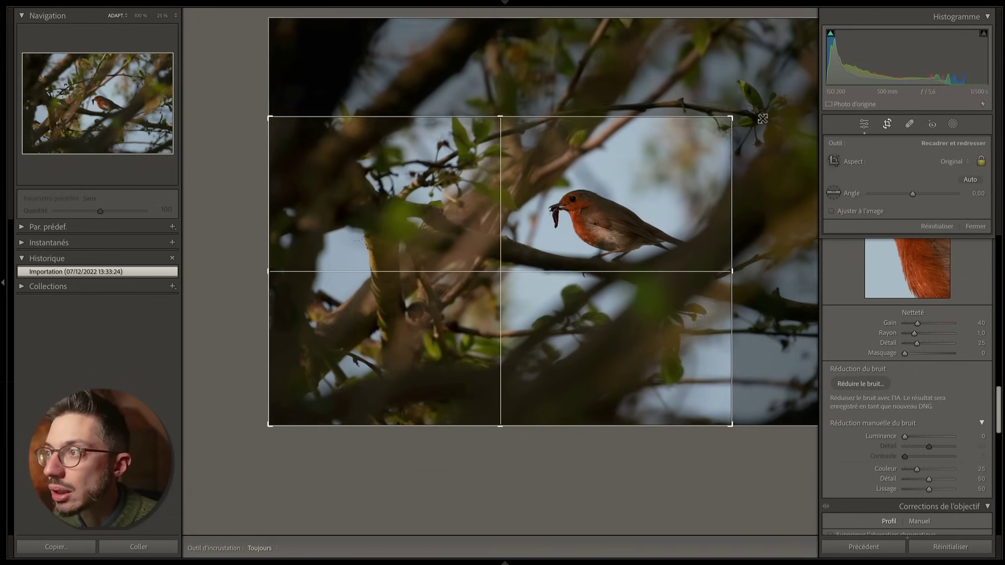
{"action": "left_click", "coordinate": [975, 226]}
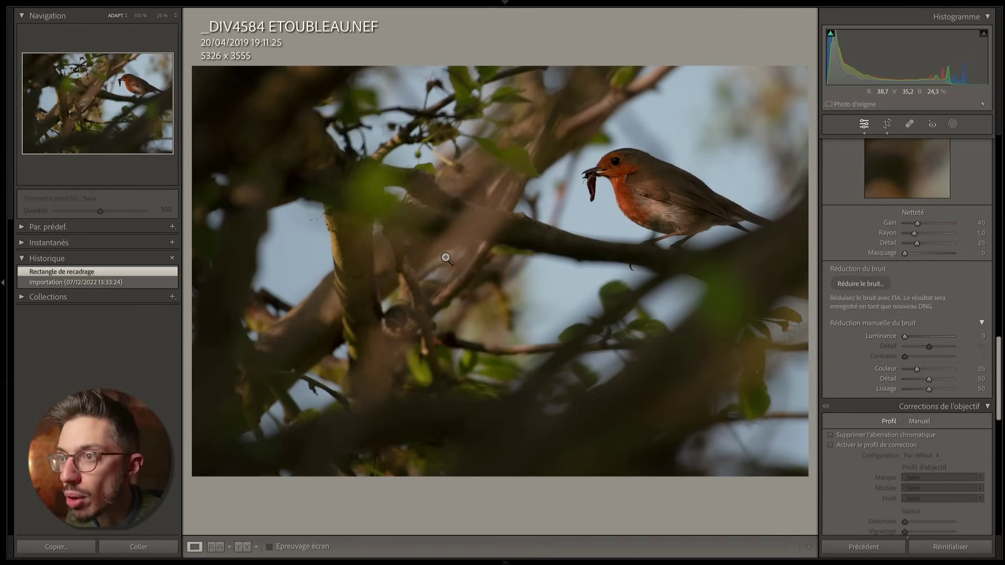
Step: Raise the photo's overall exposure to +1.30
{"action": "scroll", "coordinate": [948, 216], "scroll_direction": "up", "scroll_amount": 10}
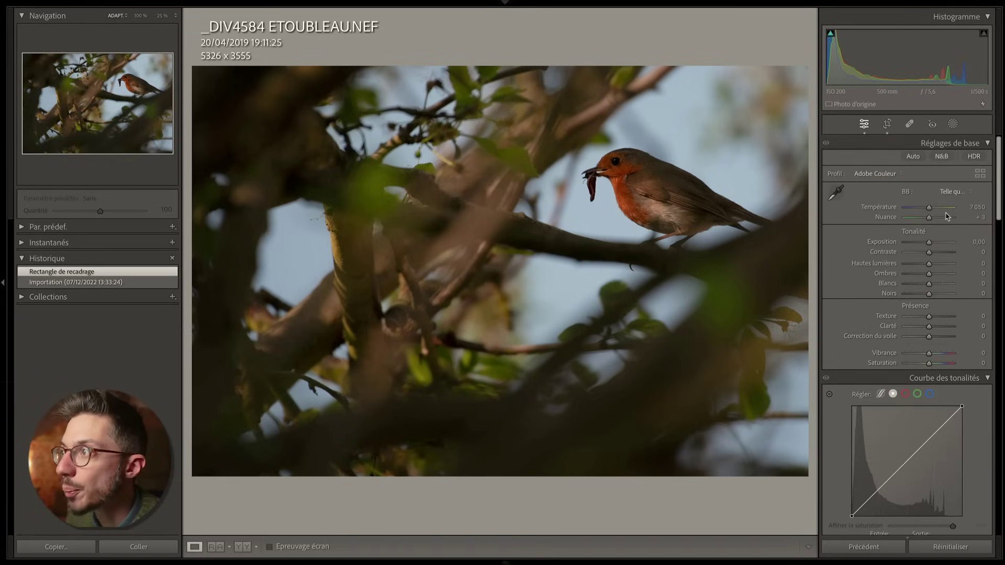
{"action": "left_click_drag", "start_coordinate": [929, 241], "coordinate": [936, 247]}
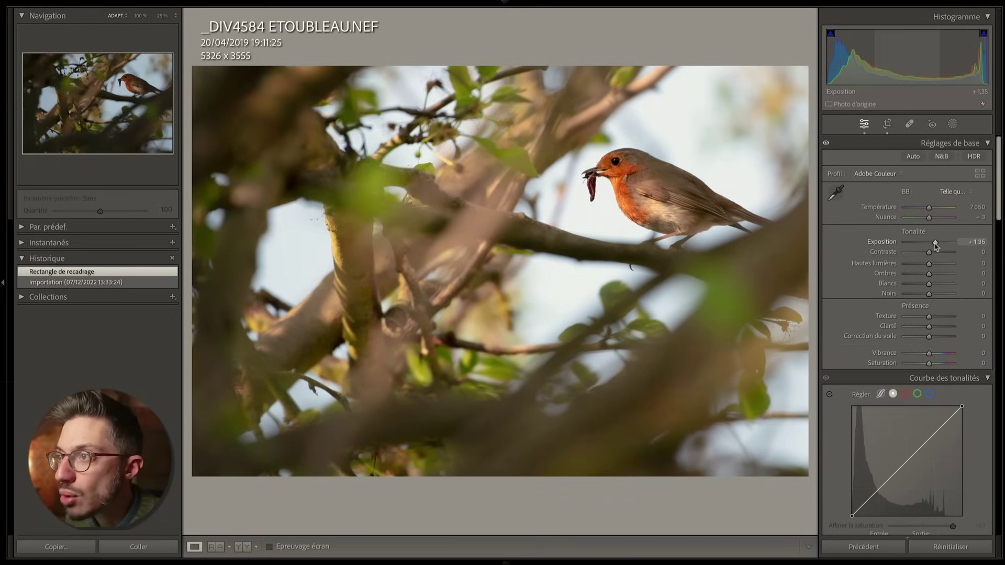
{"action": "left_click_drag", "start_coordinate": [936, 245], "coordinate": [935, 246]}
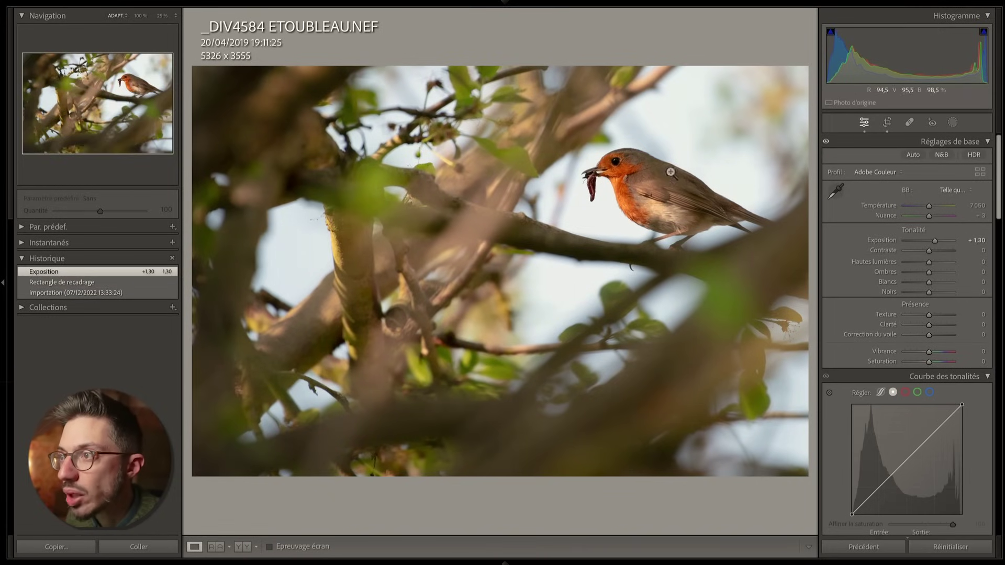
{"action": "left_click", "coordinate": [657, 192]}
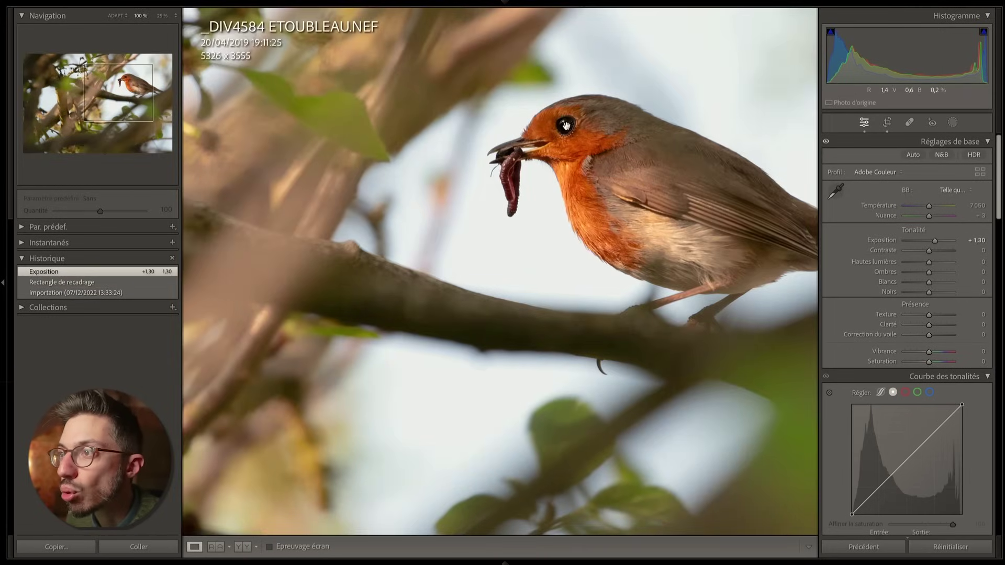
{"action": "left_click_drag", "start_coordinate": [537, 187], "coordinate": [371, 286]}
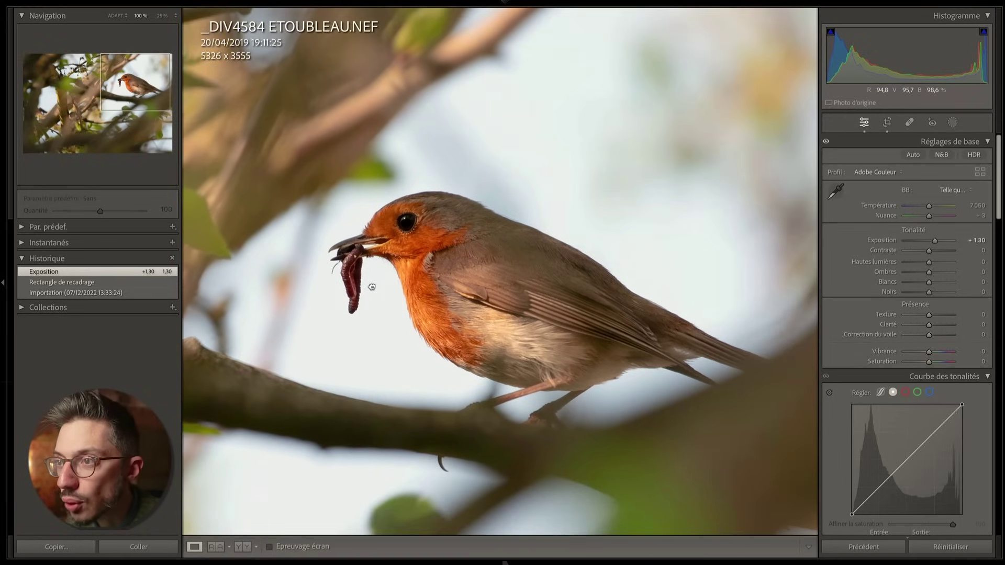
{"action": "left_click", "coordinate": [388, 315]}
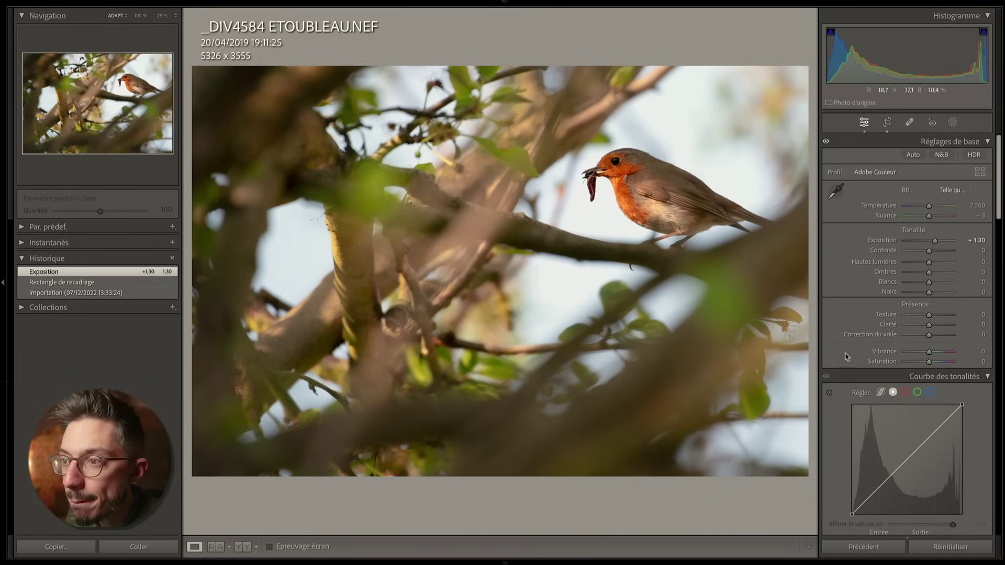
Step: Create a subject mask of the robin, invert it to cover the background, and set its exposure to -0.72
{"action": "left_click", "coordinate": [947, 124]}
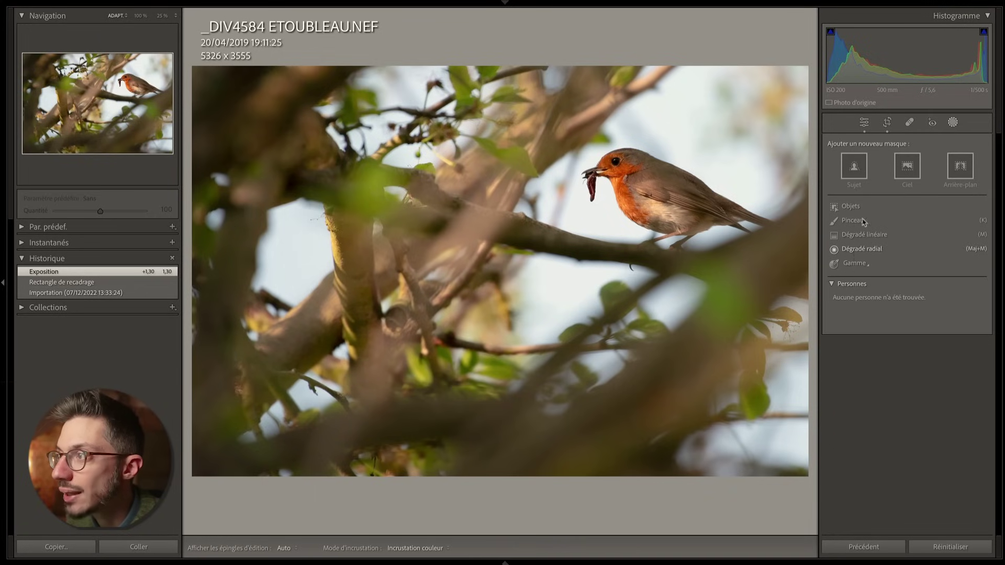
{"action": "left_click", "coordinate": [855, 166]}
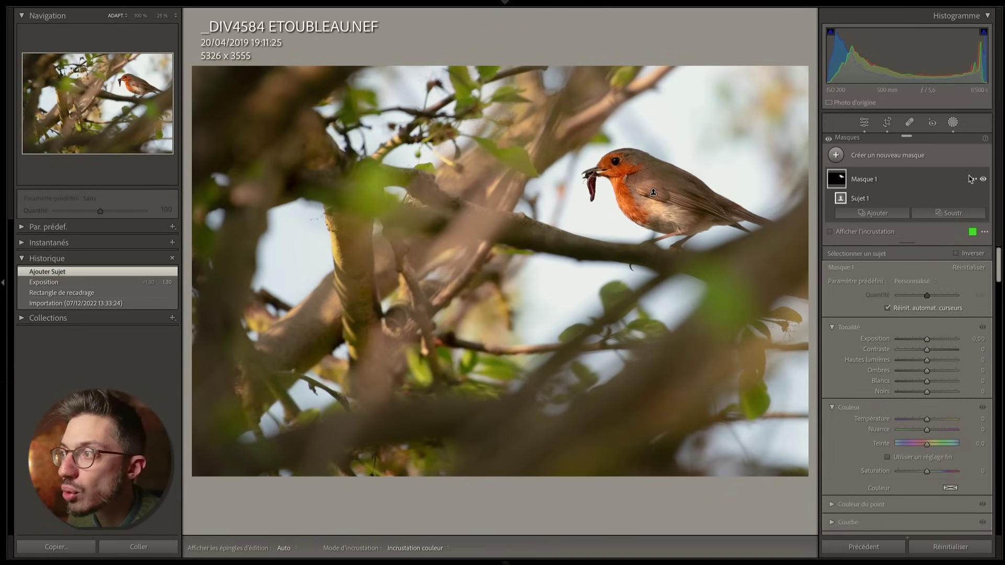
{"action": "left_click", "coordinate": [955, 253]}
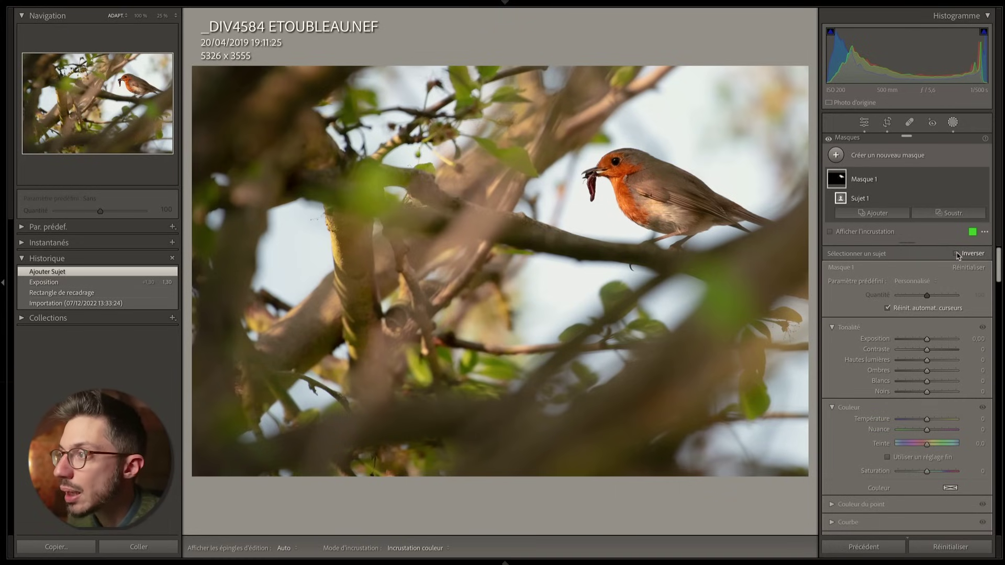
{"action": "double_click", "coordinate": [871, 340]}
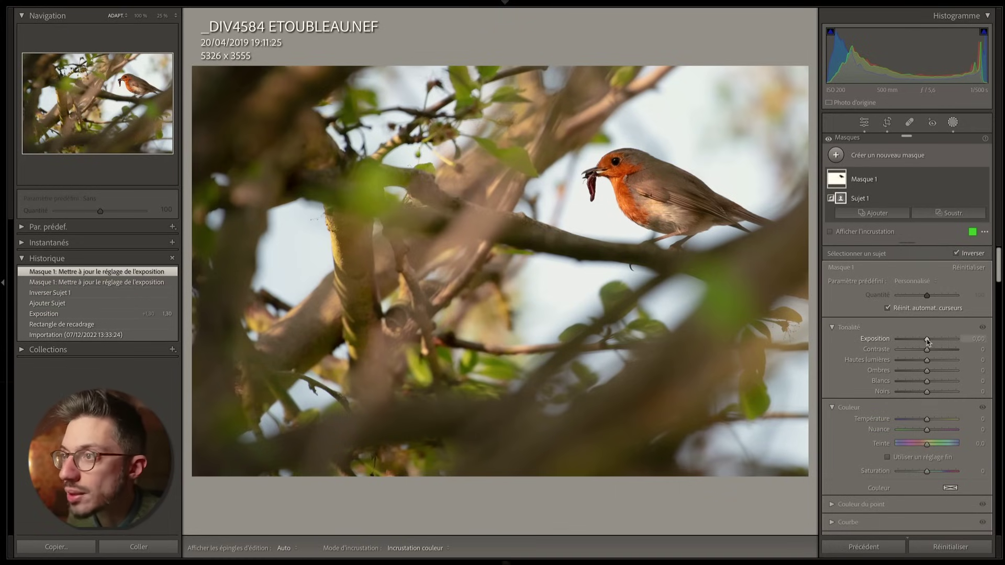
{"action": "left_click_drag", "start_coordinate": [928, 342], "coordinate": [922, 340]}
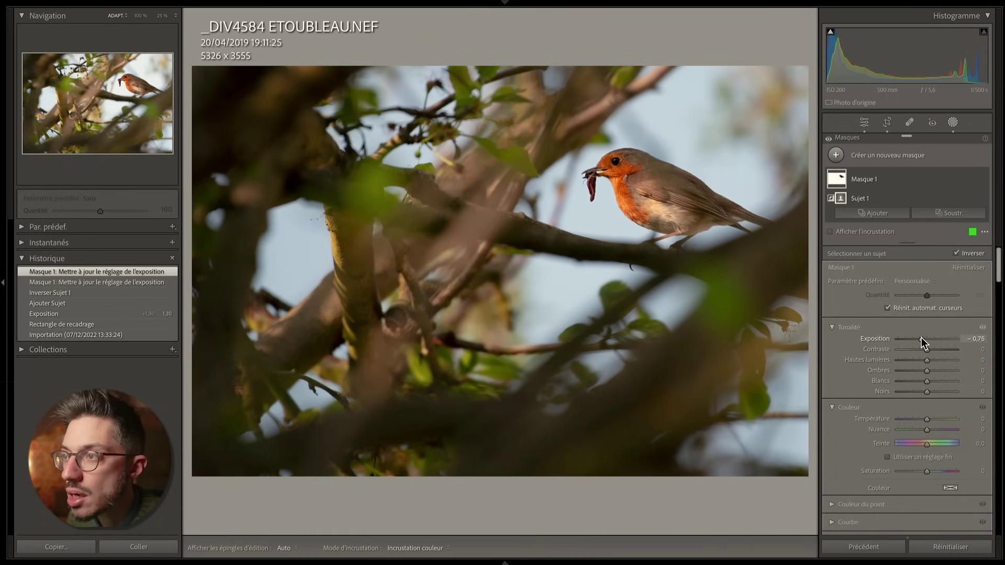
{"action": "left_click_drag", "start_coordinate": [922, 339], "coordinate": [921, 339]}
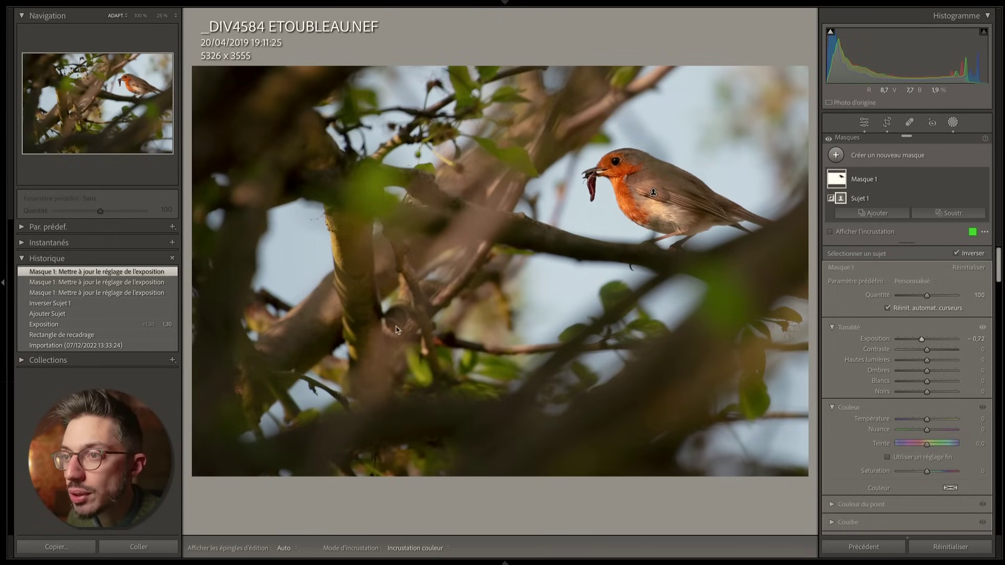
Step: Add a large tilted radial gradient mask centred on the robin, with its feather set to 33
{"action": "left_click", "coordinate": [904, 157]}
{"action": "left_click", "coordinate": [885, 281]}
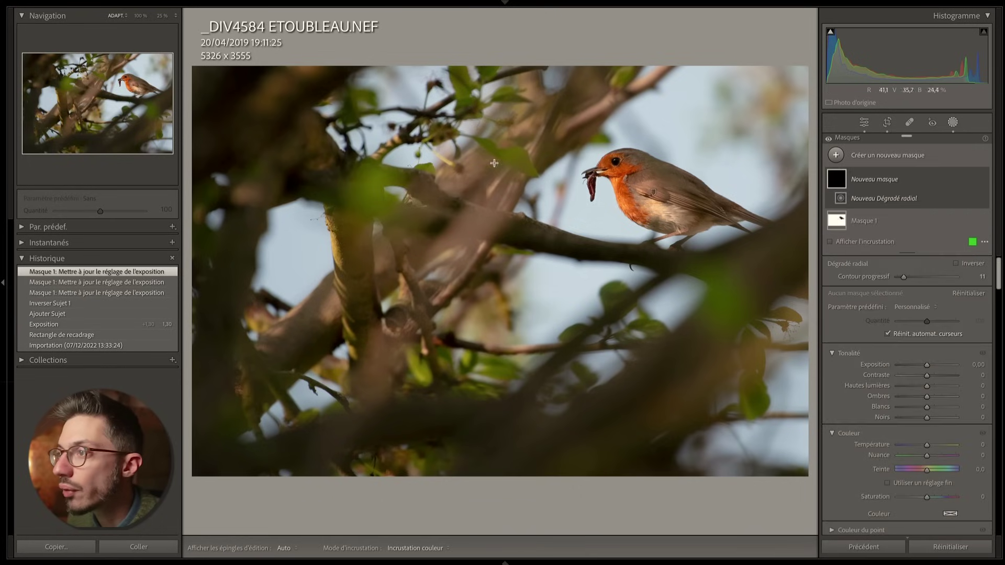
{"action": "left_click_drag", "start_coordinate": [494, 120], "coordinate": [694, 241]}
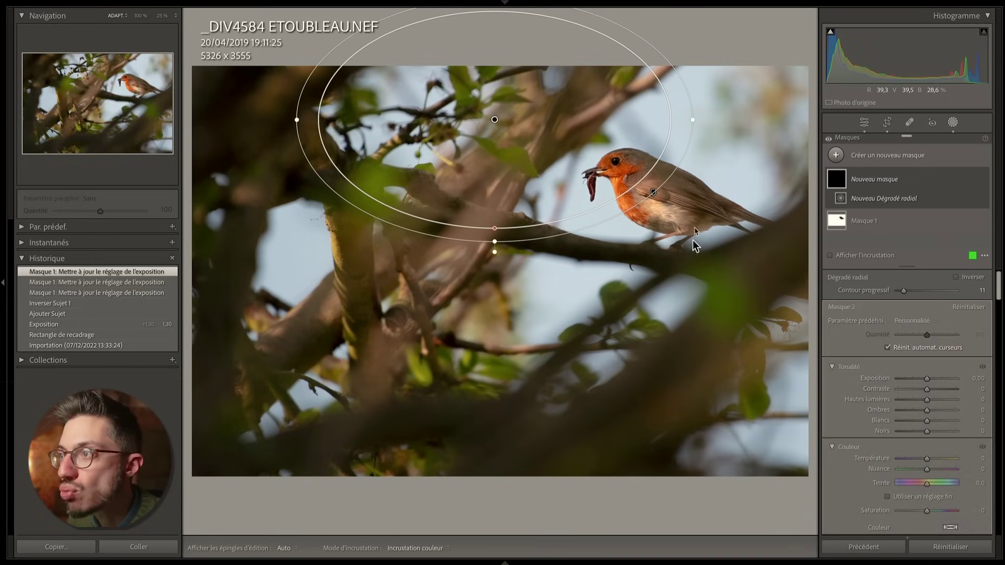
{"action": "left_click_drag", "start_coordinate": [702, 114], "coordinate": [675, 163]}
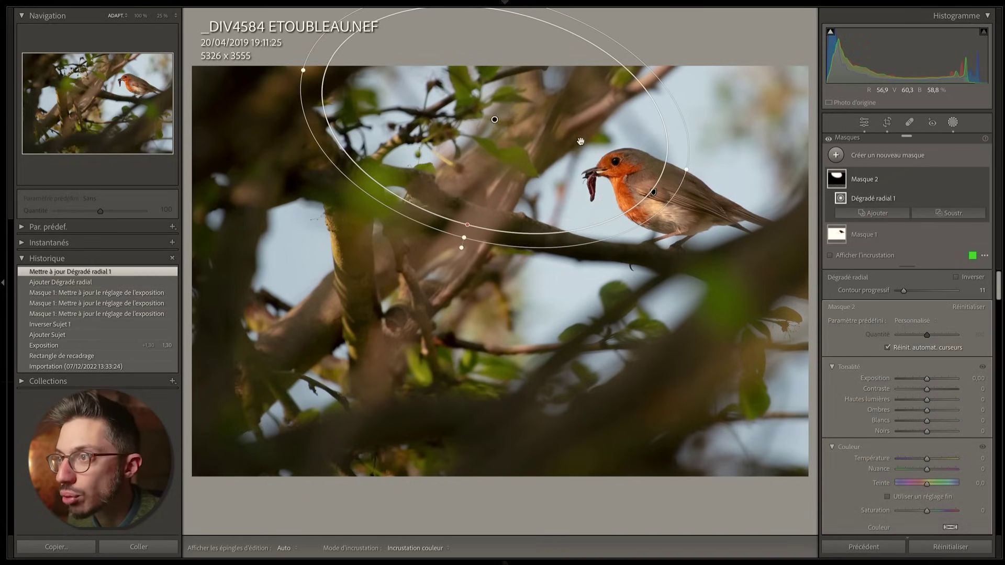
{"action": "left_click_drag", "start_coordinate": [598, 142], "coordinate": [749, 225]}
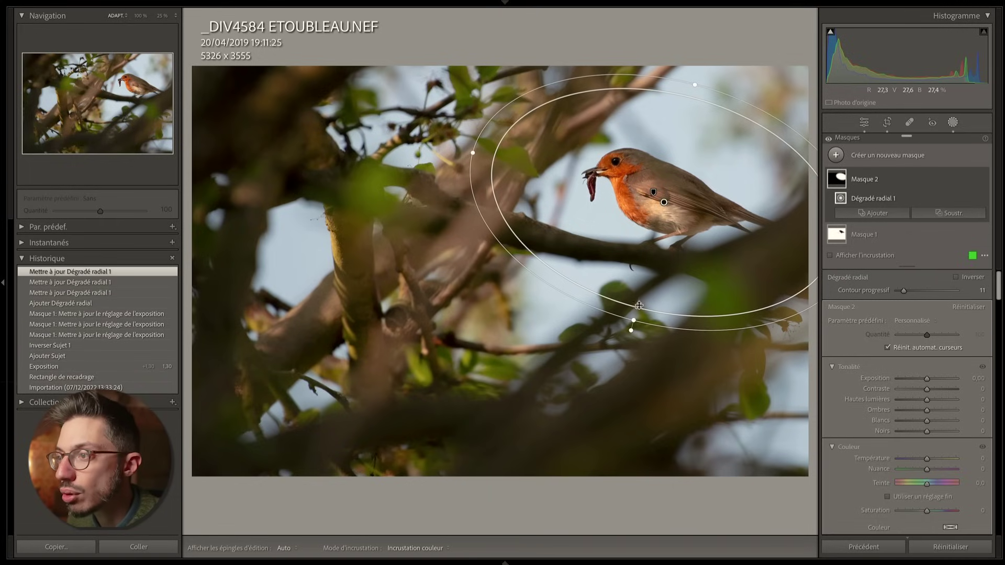
{"action": "left_click_drag", "start_coordinate": [638, 307], "coordinate": [618, 378]}
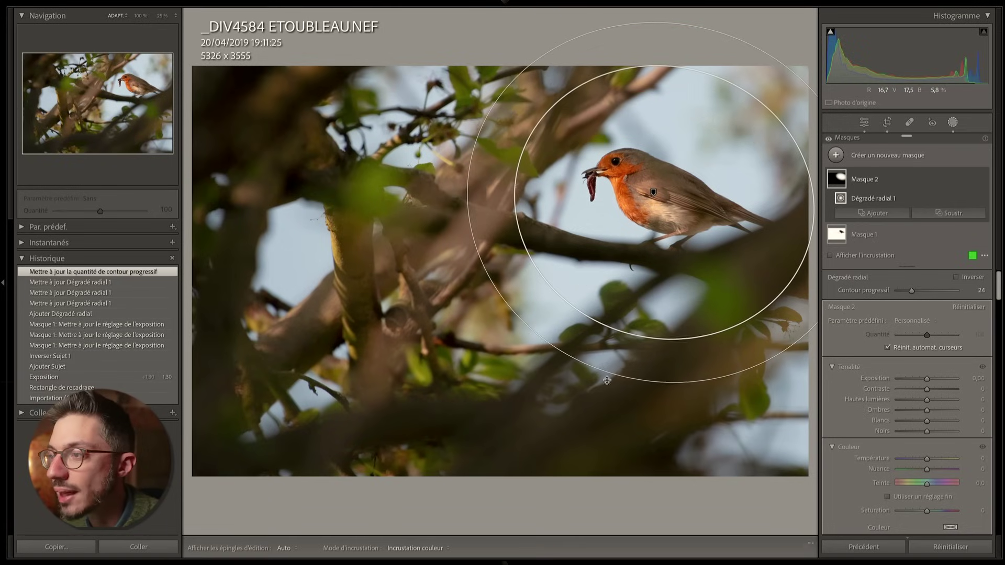
{"action": "left_click_drag", "start_coordinate": [469, 155], "coordinate": [413, 137]}
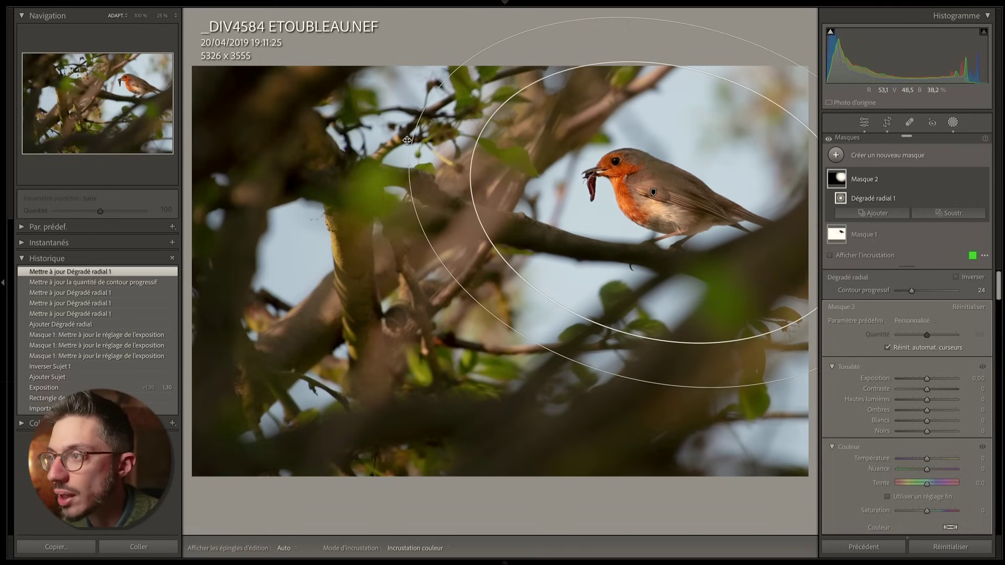
{"action": "left_click_drag", "start_coordinate": [629, 340], "coordinate": [634, 318]}
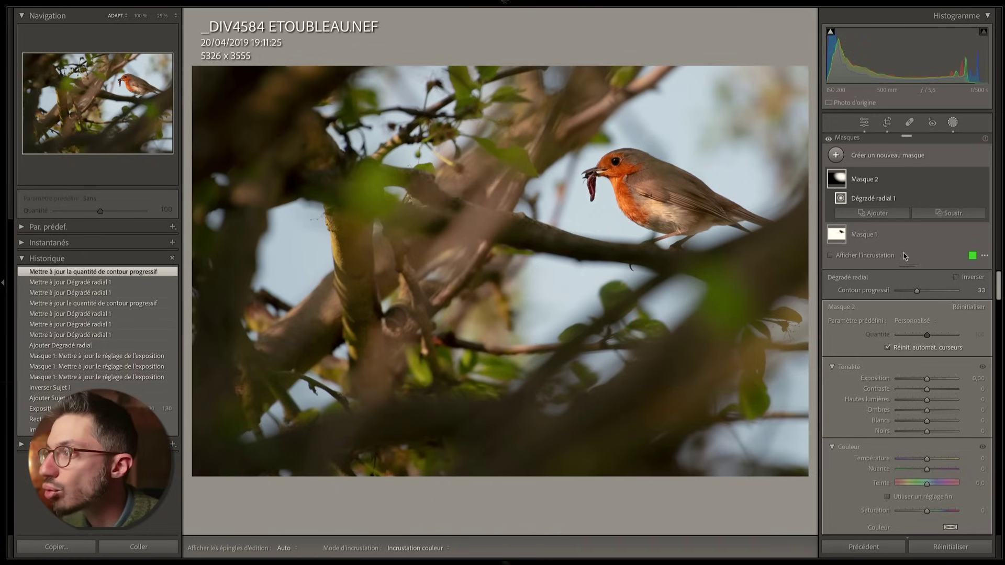
Step: Invert the radial gradient mask and set its exposure to -0.14 to darken the area around the robin
{"action": "left_click", "coordinate": [956, 276]}
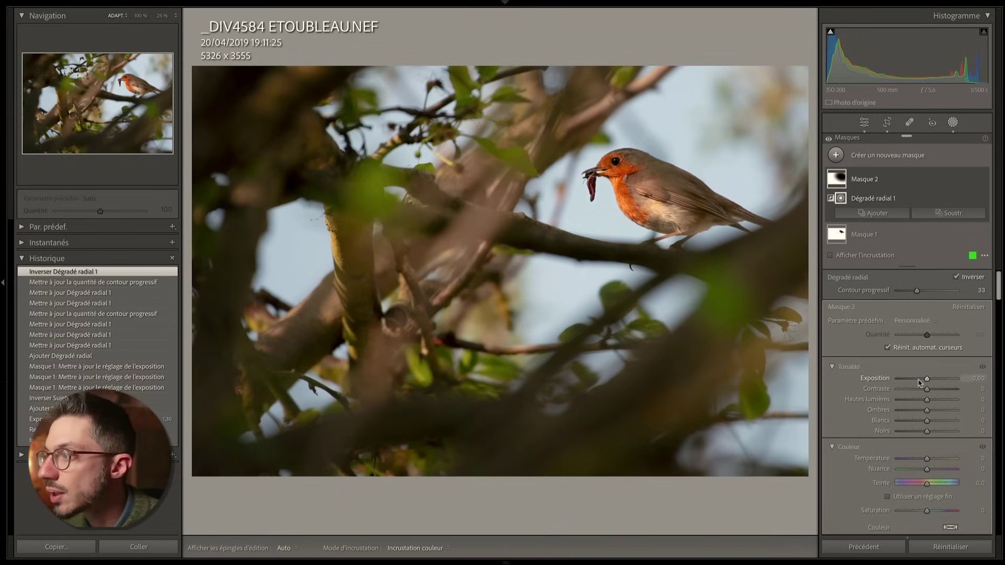
{"action": "left_click_drag", "start_coordinate": [926, 380], "coordinate": [925, 380]}
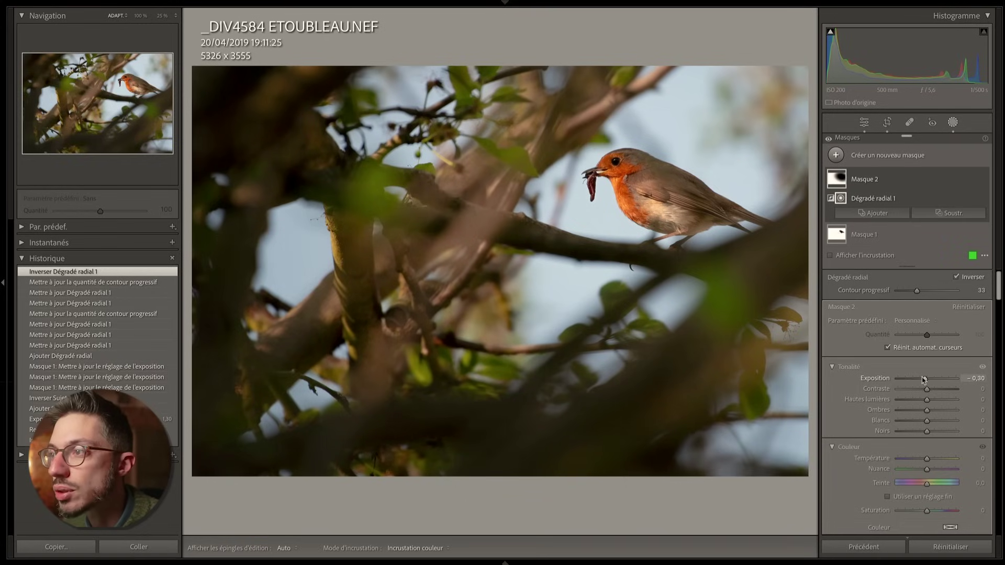
{"action": "left_click_drag", "start_coordinate": [924, 379], "coordinate": [923, 379]}
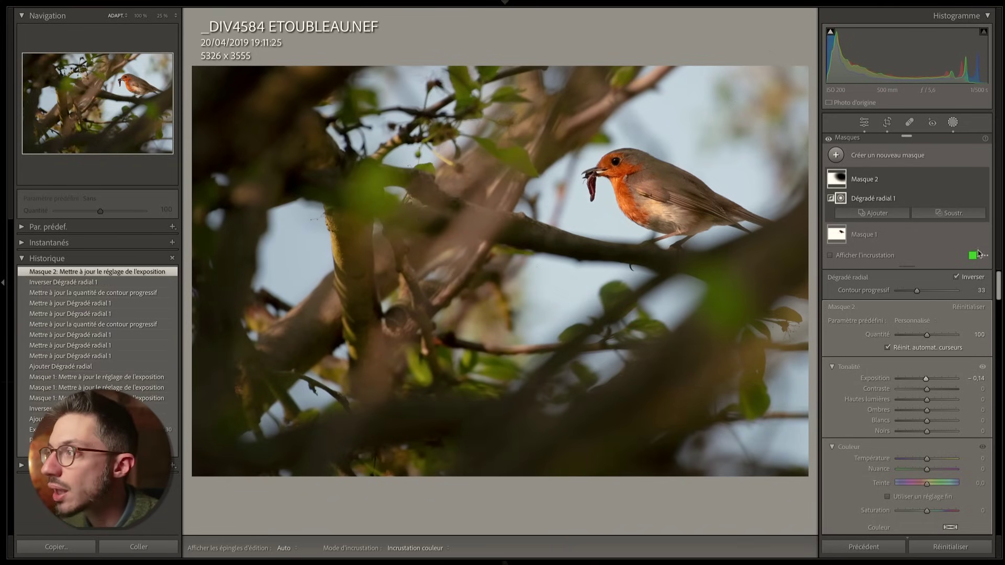
{"action": "left_click", "coordinate": [952, 123]}
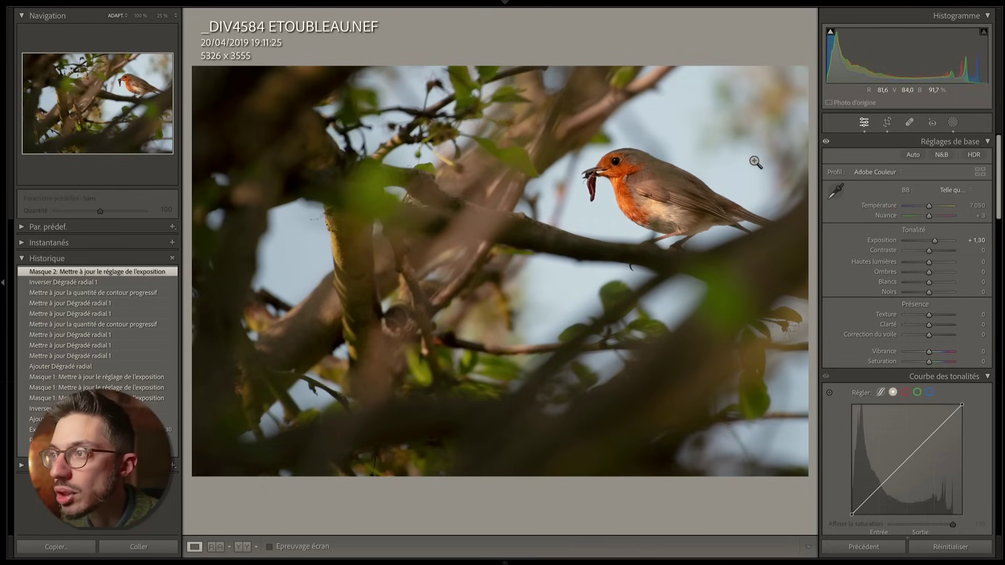
Step: Create another subject mask on the robin and set its clarity to 28
{"action": "left_click", "coordinate": [953, 123]}
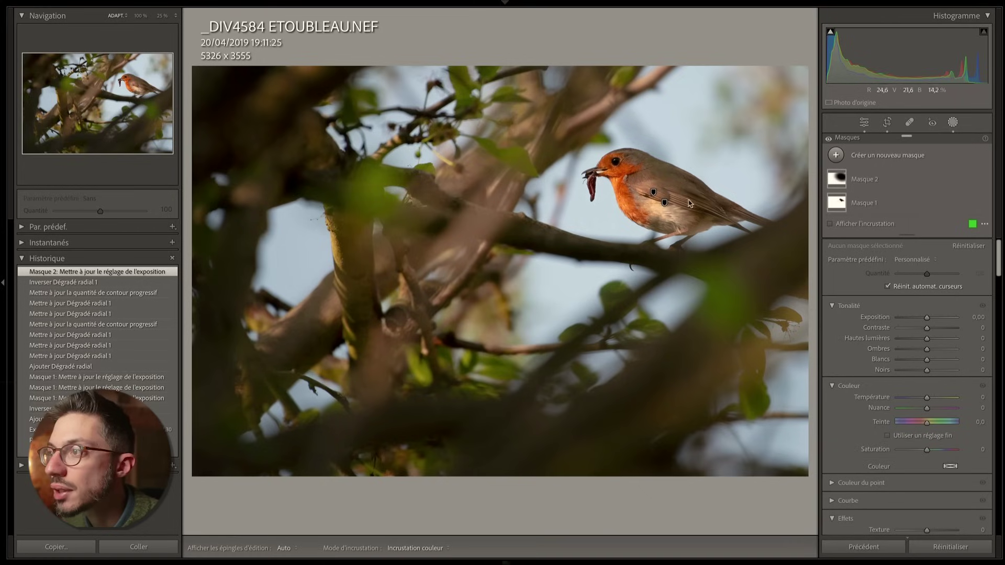
{"action": "left_click", "coordinate": [865, 159]}
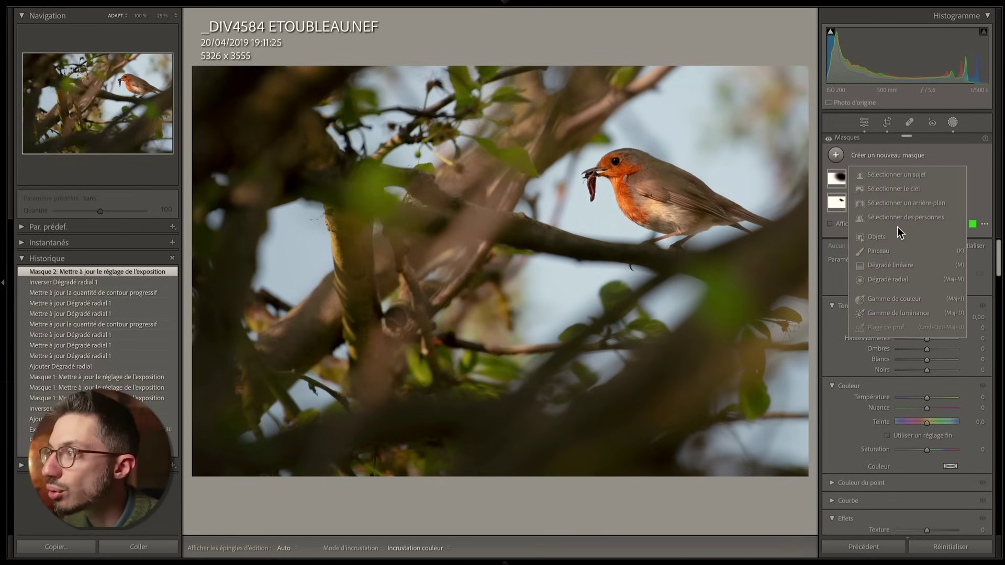
{"action": "left_click", "coordinate": [898, 175]}
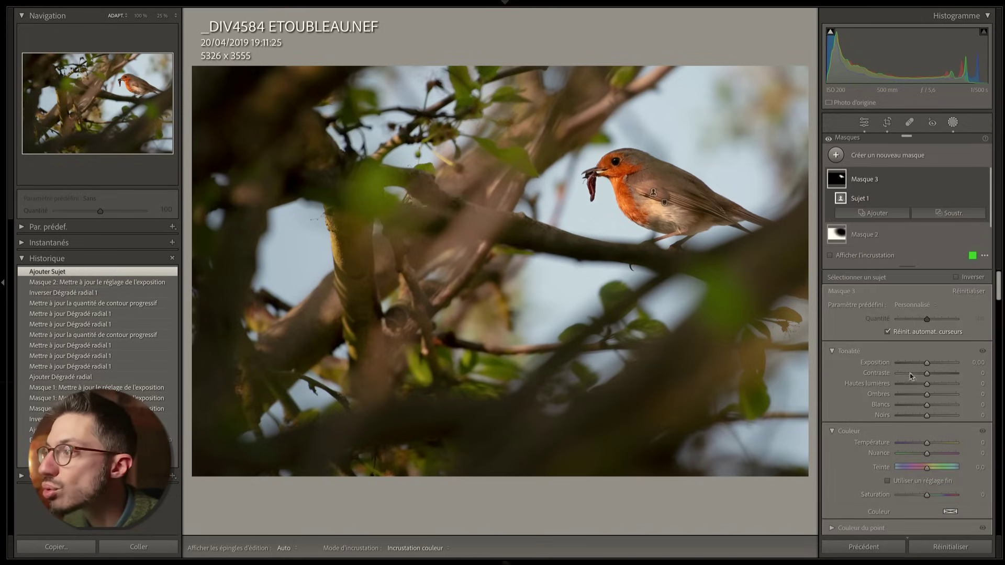
{"action": "scroll", "coordinate": [929, 441], "scroll_direction": "down", "scroll_amount": 2}
{"action": "scroll", "coordinate": [929, 441], "scroll_direction": "down", "scroll_amount": 1}
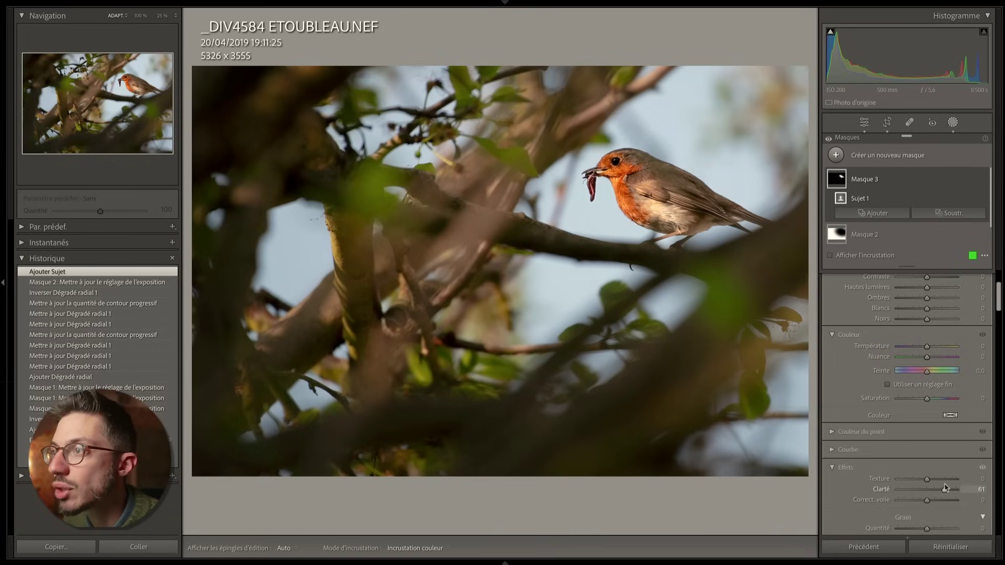
{"action": "left_click_drag", "start_coordinate": [949, 485], "coordinate": [963, 486]}
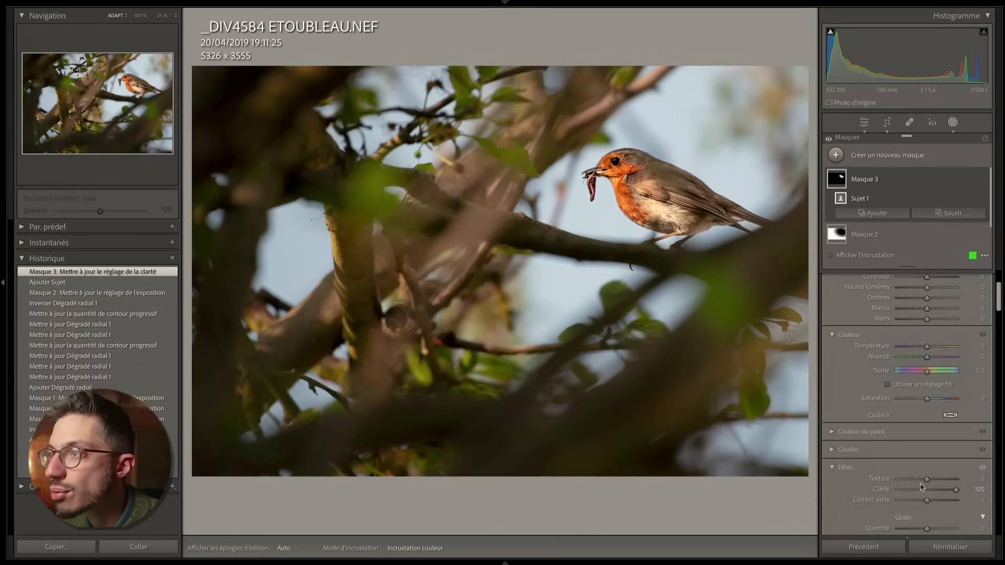
{"action": "double_click", "coordinate": [877, 491]}
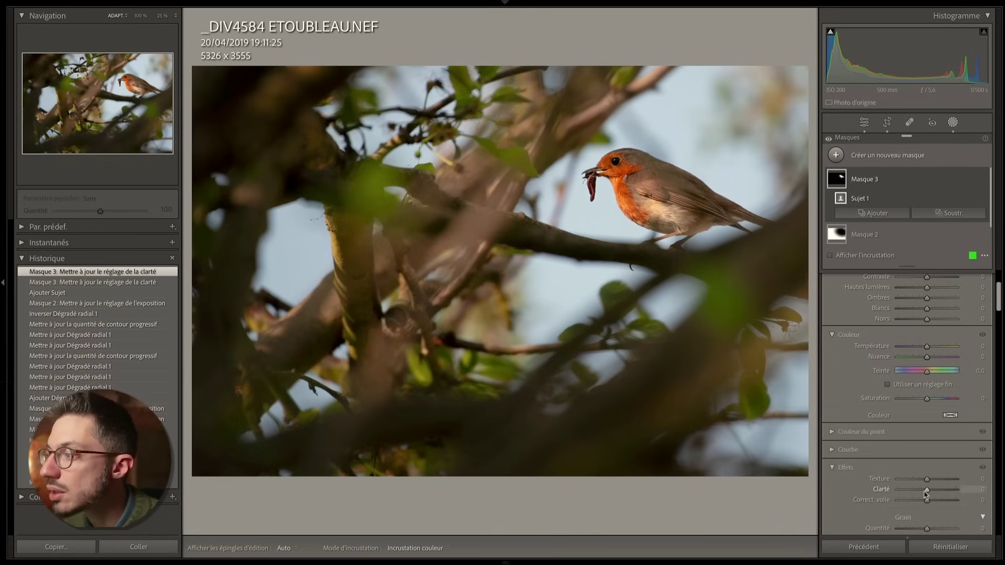
{"action": "left_click_drag", "start_coordinate": [927, 492], "coordinate": [934, 490]}
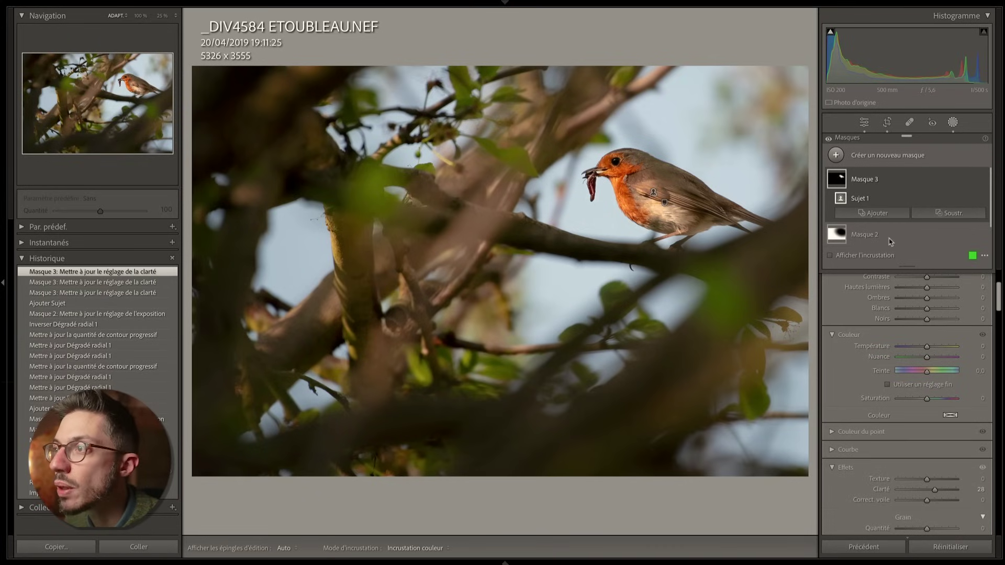
{"action": "left_click", "coordinate": [952, 122]}
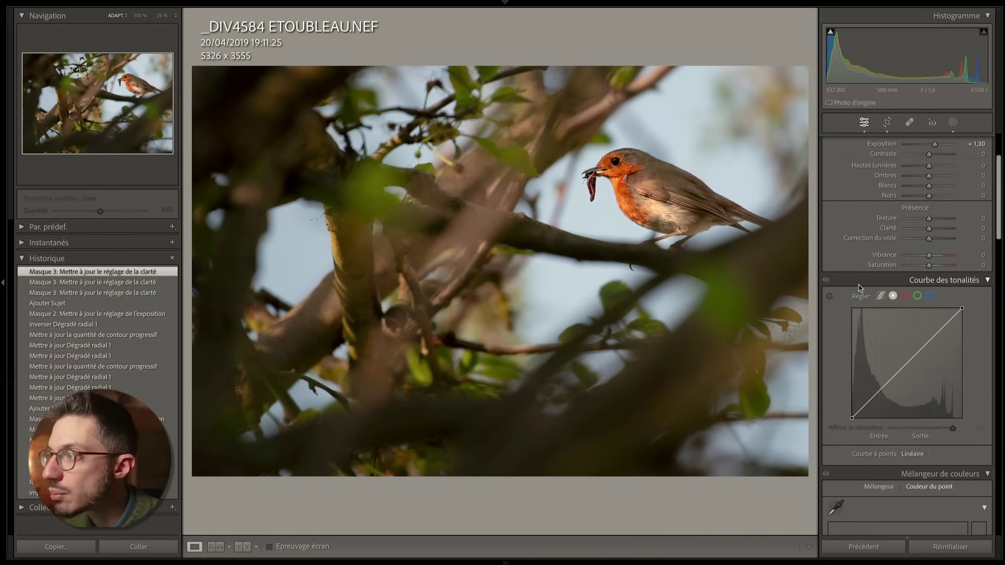
Step: Warm the whole photo by setting its white balance temperature to 9659, and compare the result with the imported original
{"action": "scroll", "coordinate": [859, 285], "scroll_direction": "up", "scroll_amount": 3}
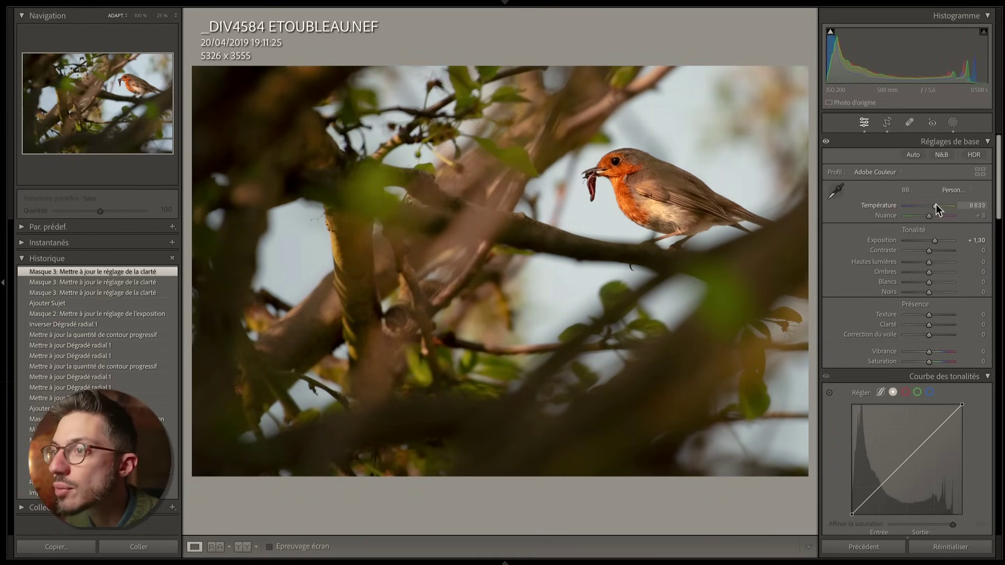
{"action": "left_click_drag", "start_coordinate": [936, 205], "coordinate": [939, 206]}
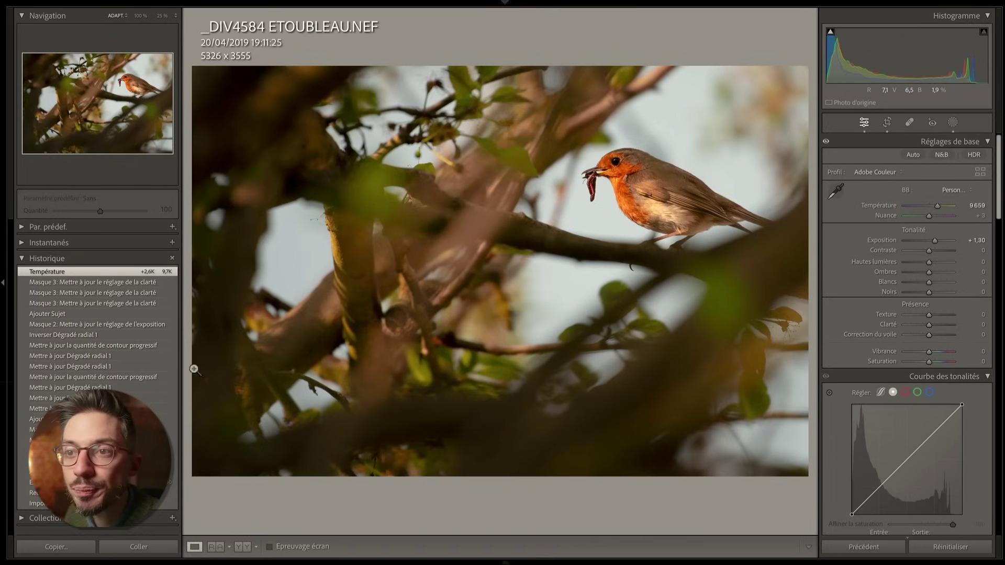
{"action": "left_click", "coordinate": [79, 504]}
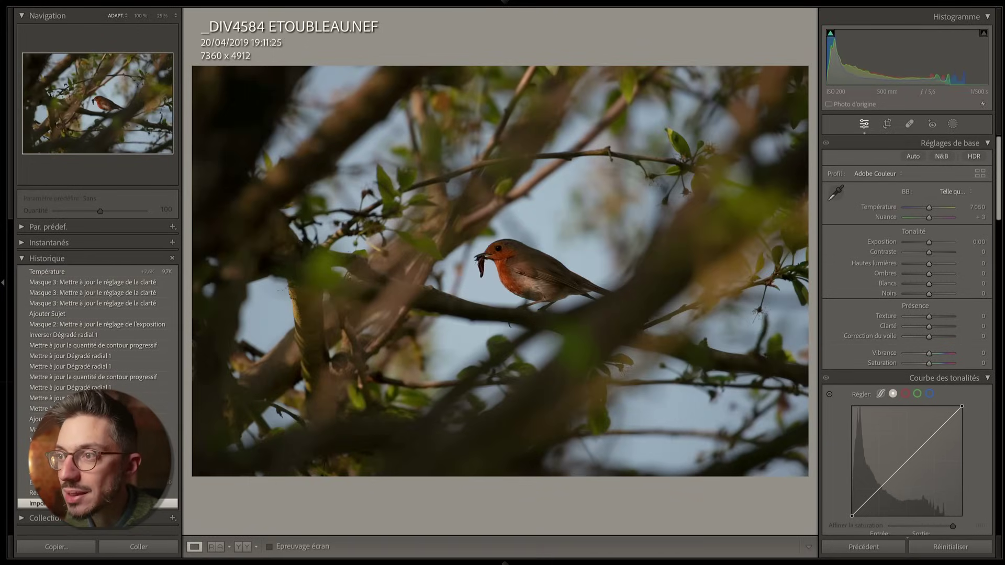
{"action": "left_click", "coordinate": [109, 272]}
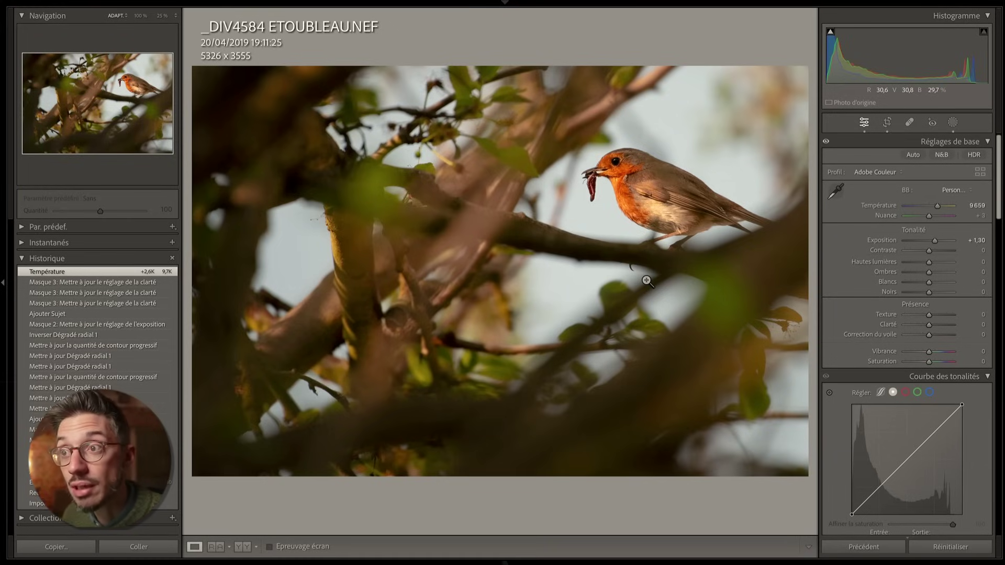
Step: Add a small circular radial gradient mask over the robin's eye, with its feather set to 13
{"action": "left_click", "coordinate": [626, 172]}
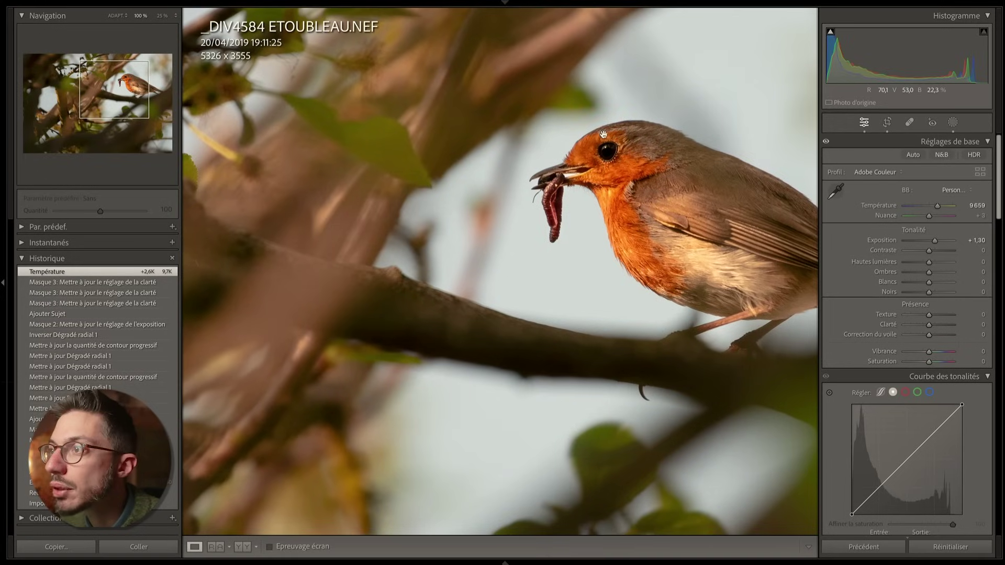
{"action": "left_click", "coordinate": [953, 122]}
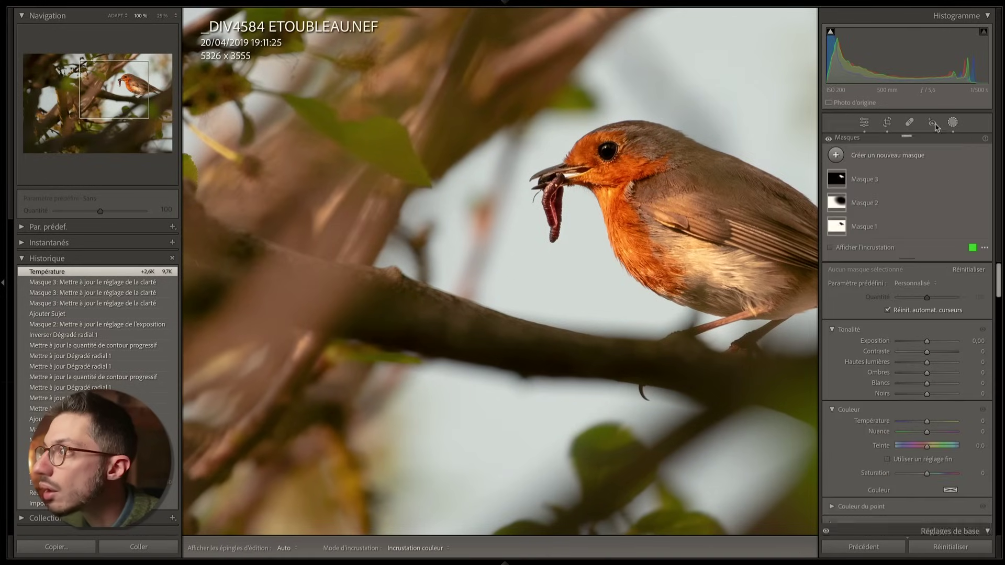
{"action": "left_click", "coordinate": [864, 157]}
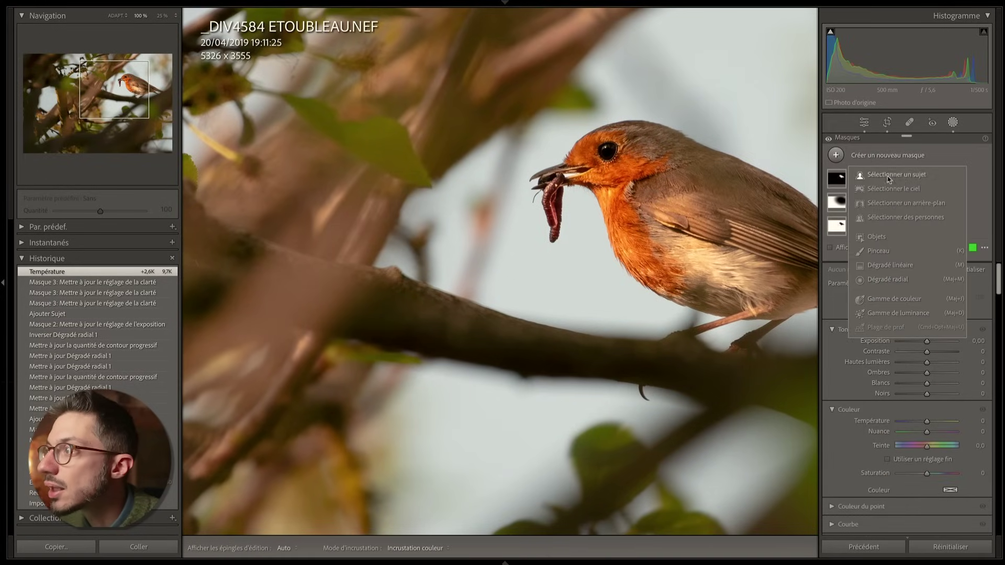
{"action": "left_click", "coordinate": [888, 280]}
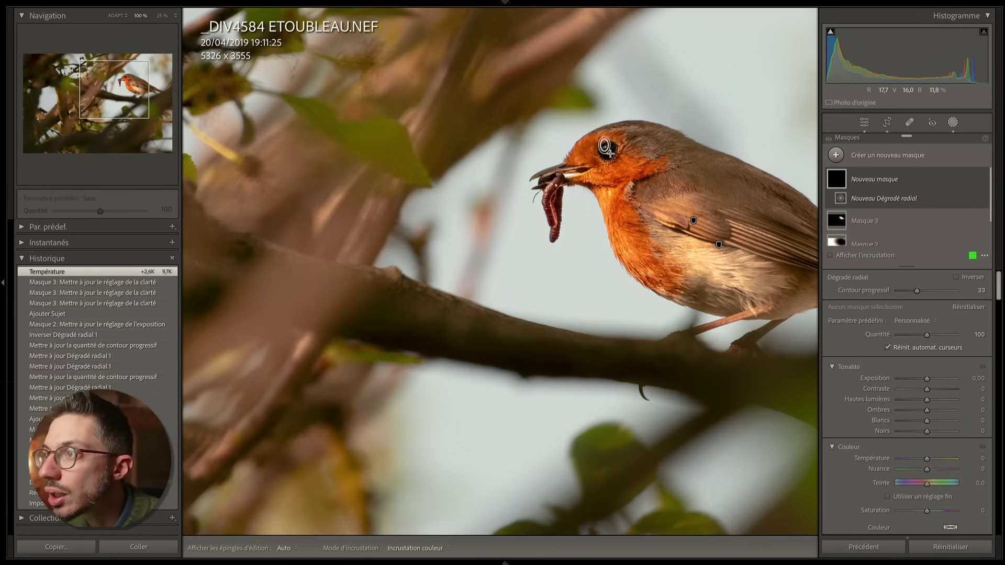
{"action": "left_click_drag", "start_coordinate": [614, 157], "coordinate": [608, 151]}
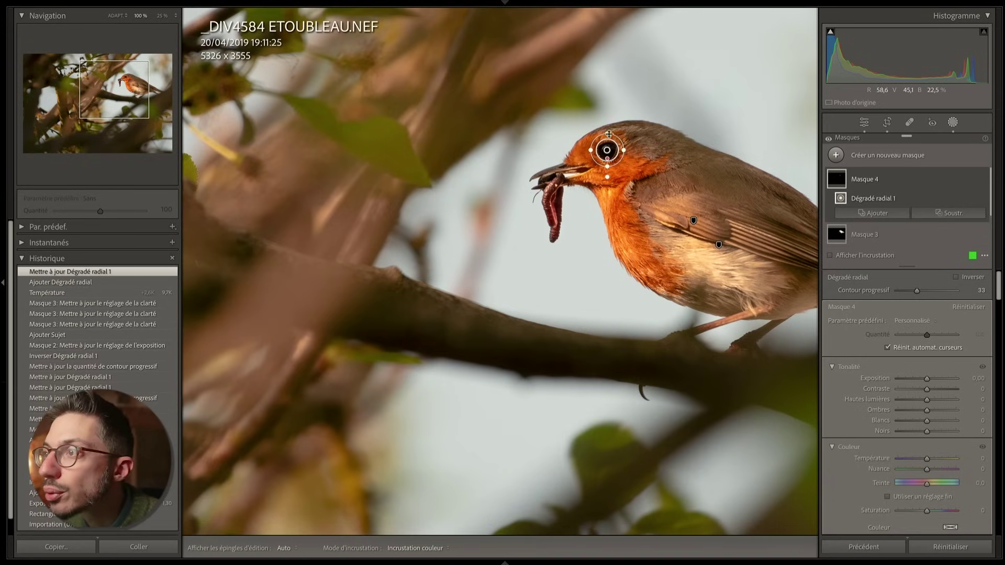
{"action": "scroll", "coordinate": [608, 154], "scroll_direction": "down", "scroll_amount": 5}
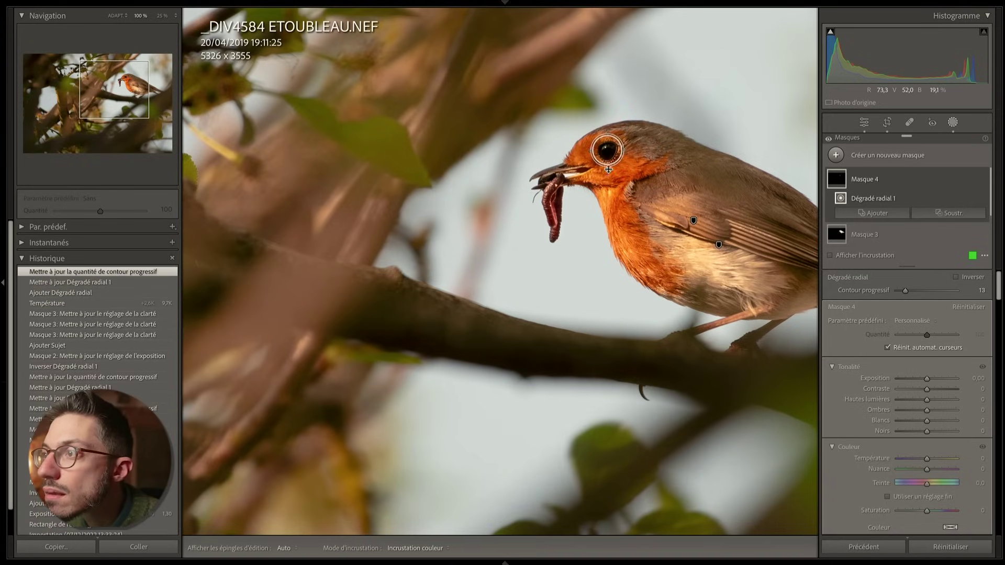
{"action": "left_click_drag", "start_coordinate": [608, 168], "coordinate": [609, 165]}
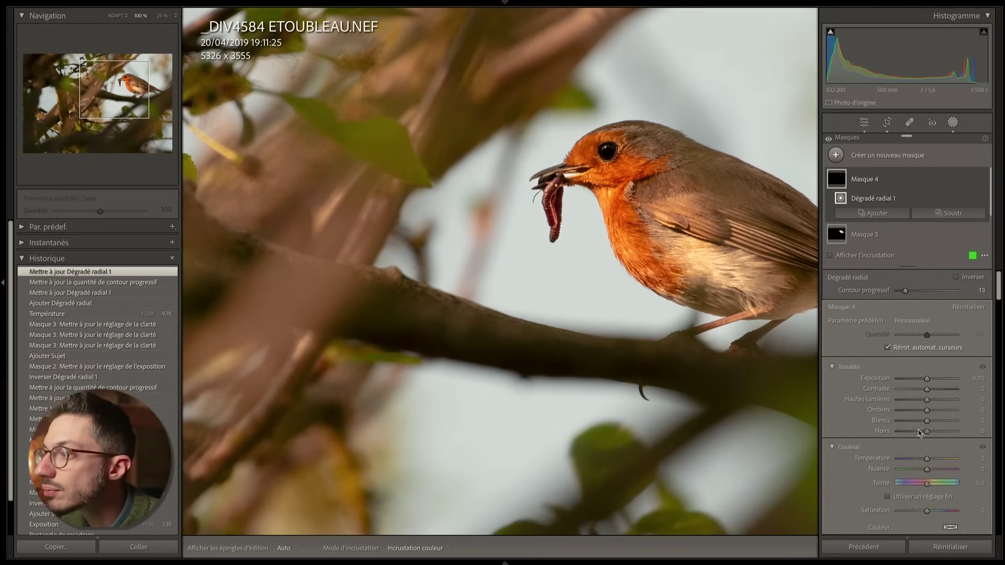
Step: Increase the clarity of the eye mask and set its exposure to 0.19
{"action": "scroll", "coordinate": [923, 439], "scroll_direction": "down", "scroll_amount": 4}
{"action": "scroll", "coordinate": [922, 440], "scroll_direction": "down", "scroll_amount": 3}
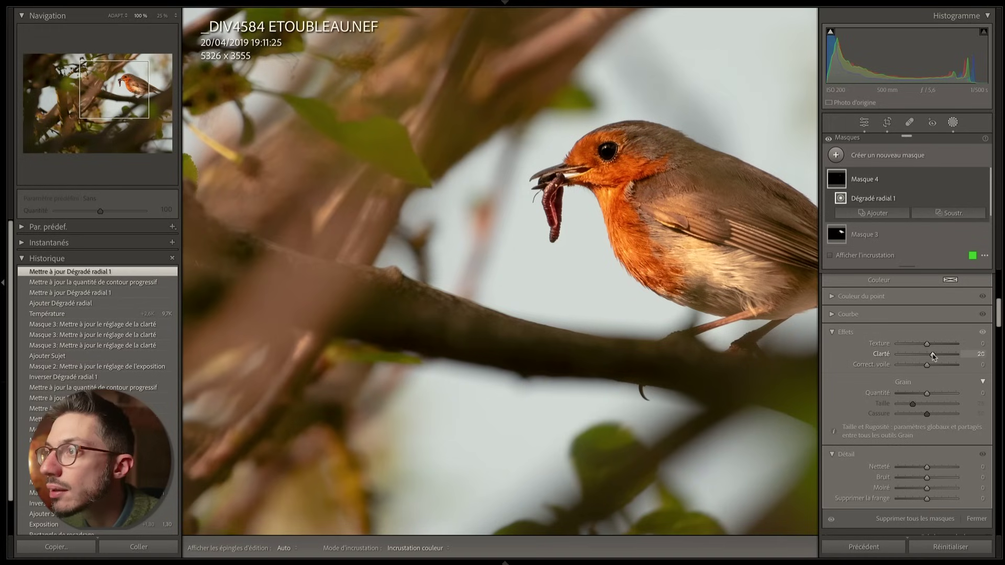
{"action": "left_click_drag", "start_coordinate": [936, 356], "coordinate": [937, 354]}
{"action": "scroll", "coordinate": [937, 335], "scroll_direction": "up", "scroll_amount": 7}
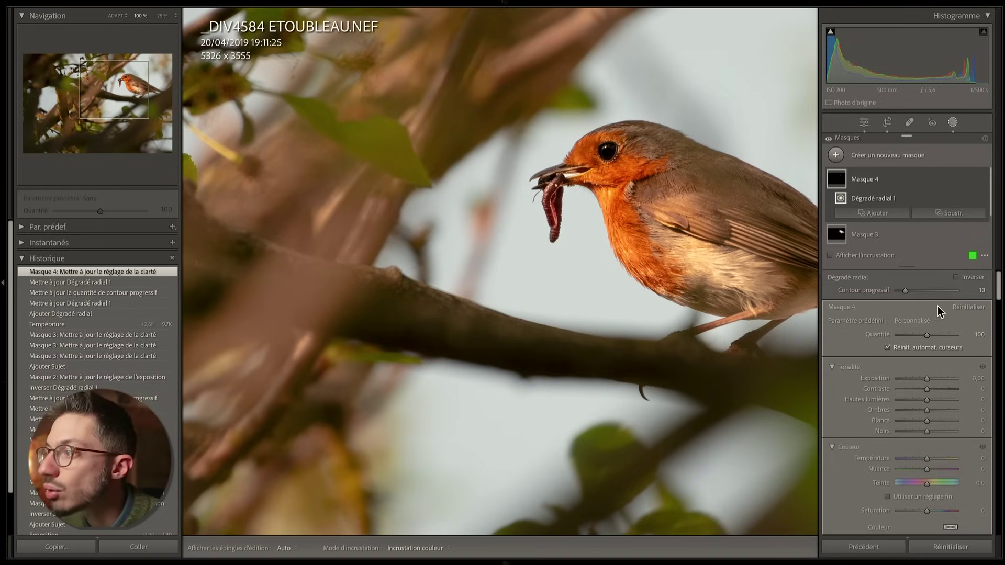
{"action": "left_click_drag", "start_coordinate": [926, 379], "coordinate": [931, 378]}
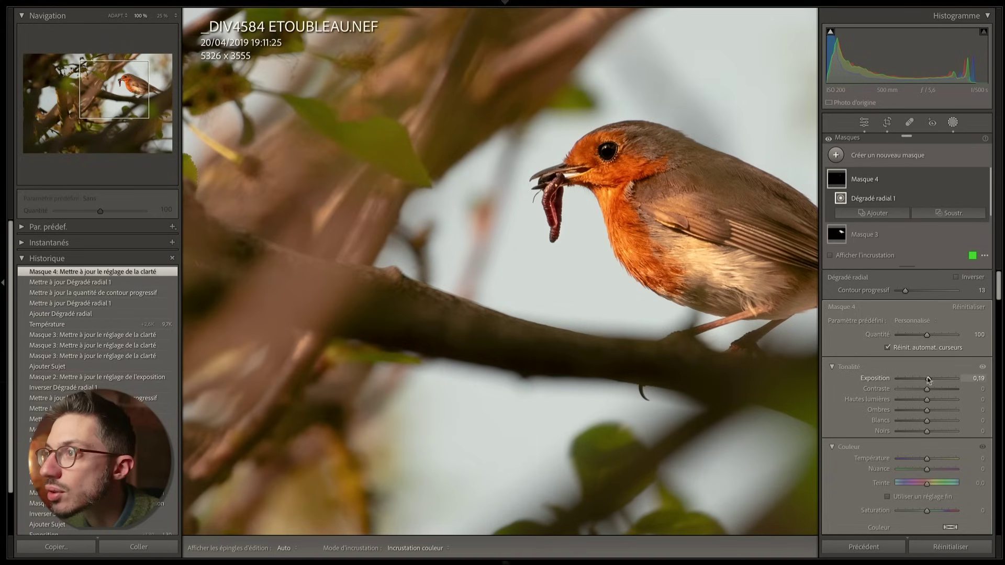
{"action": "left_click_drag", "start_coordinate": [928, 377], "coordinate": [927, 377]}
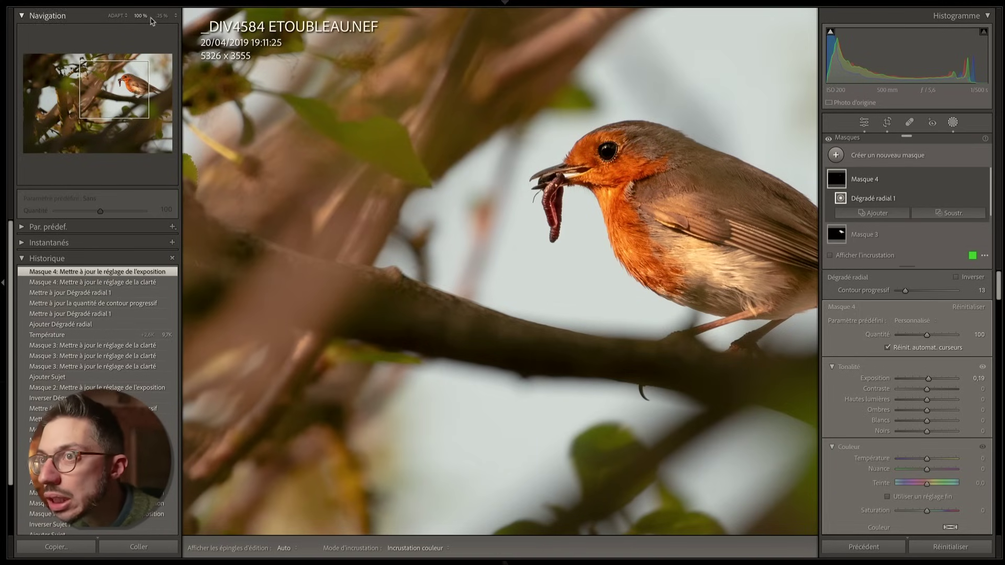
Step: At 800% magnification, shrink the radial gradient to fit tightly around the robin's eye and reduce its feather to 6
{"action": "left_click", "coordinate": [175, 17]}
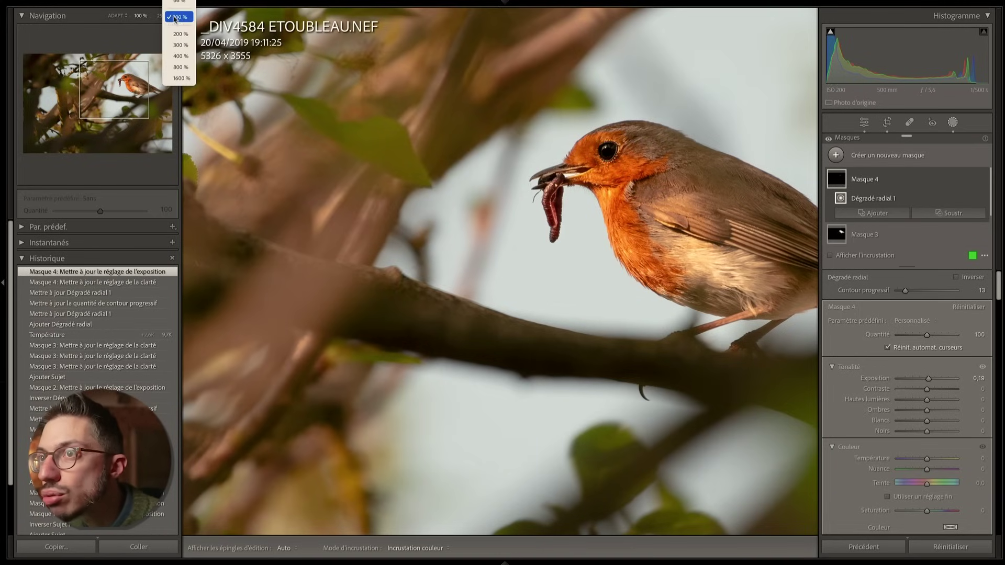
{"action": "left_click", "coordinate": [179, 67]}
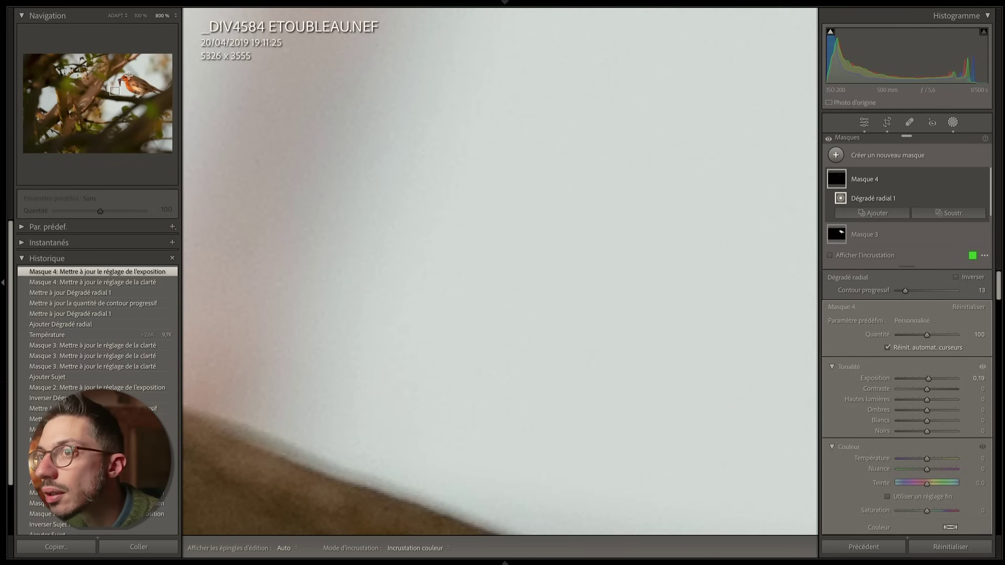
{"action": "left_click_drag", "start_coordinate": [129, 76], "coordinate": [126, 76]}
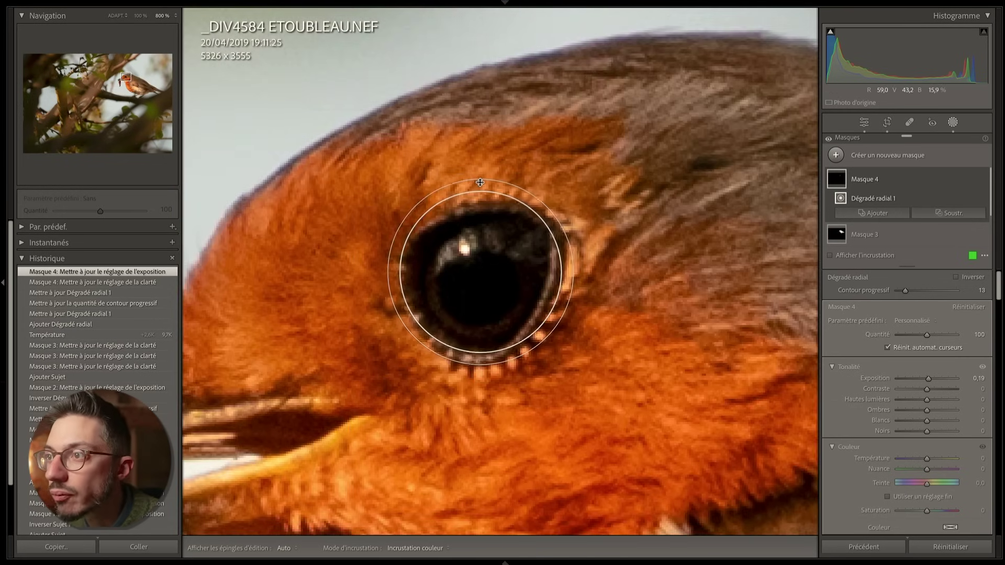
{"action": "left_click_drag", "start_coordinate": [480, 183], "coordinate": [488, 222]}
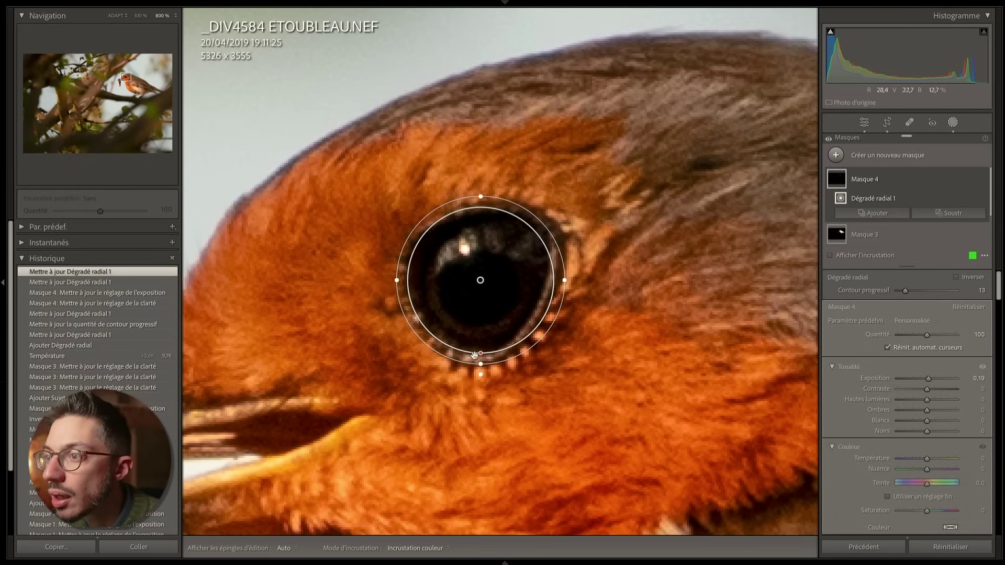
{"action": "left_click_drag", "start_coordinate": [481, 353], "coordinate": [481, 359]}
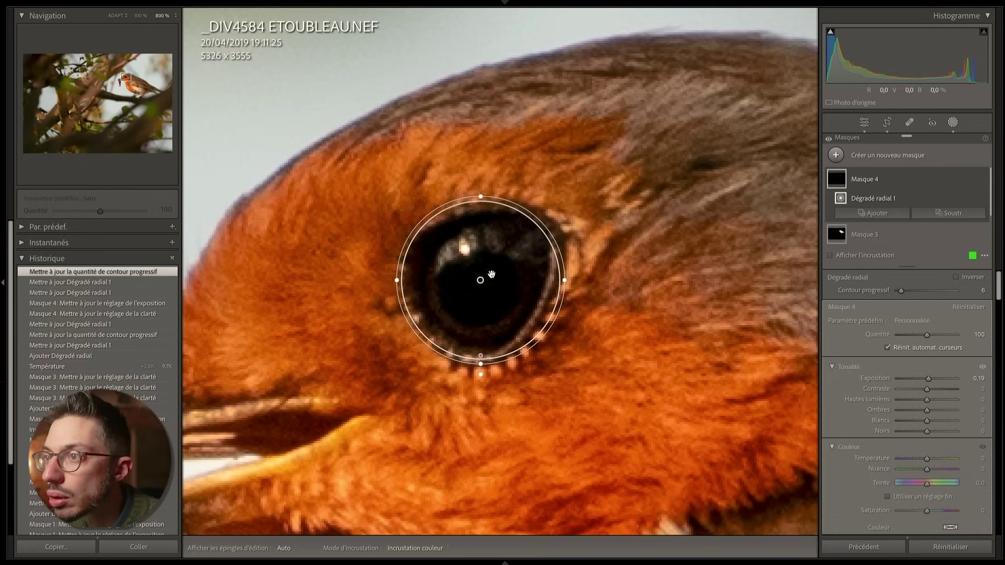
{"action": "left_click_drag", "start_coordinate": [481, 199], "coordinate": [480, 204]}
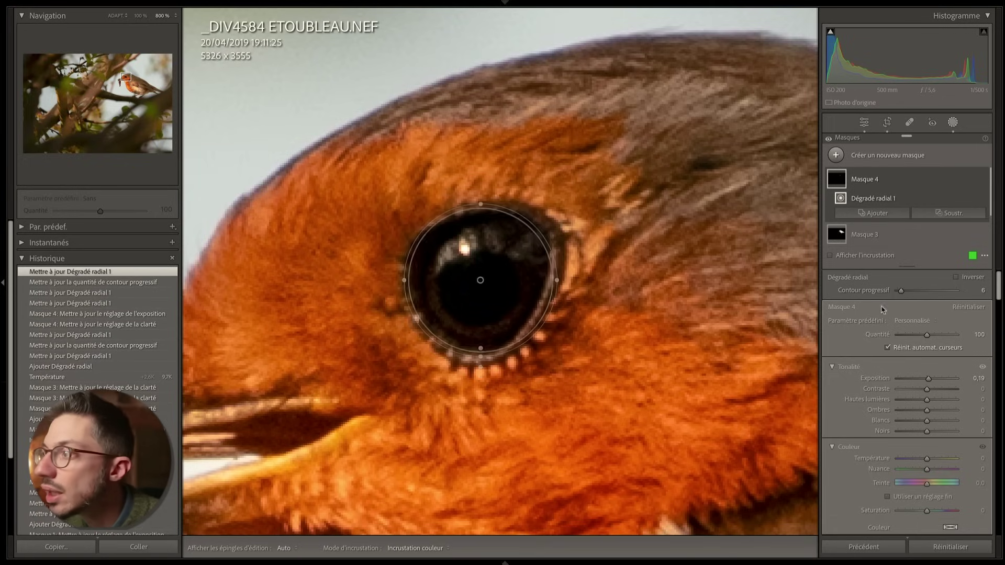
Step: Set the eye mask's exposure to 0.33 and return to viewing the whole photo
{"action": "mouse_move", "coordinate": [930, 378]}
{"action": "left_mouse_down"}
{"action": "mouse_move", "coordinate": [964, 382]}
{"action": "mouse_move", "coordinate": [943, 376]}
{"action": "left_mouse_up"}
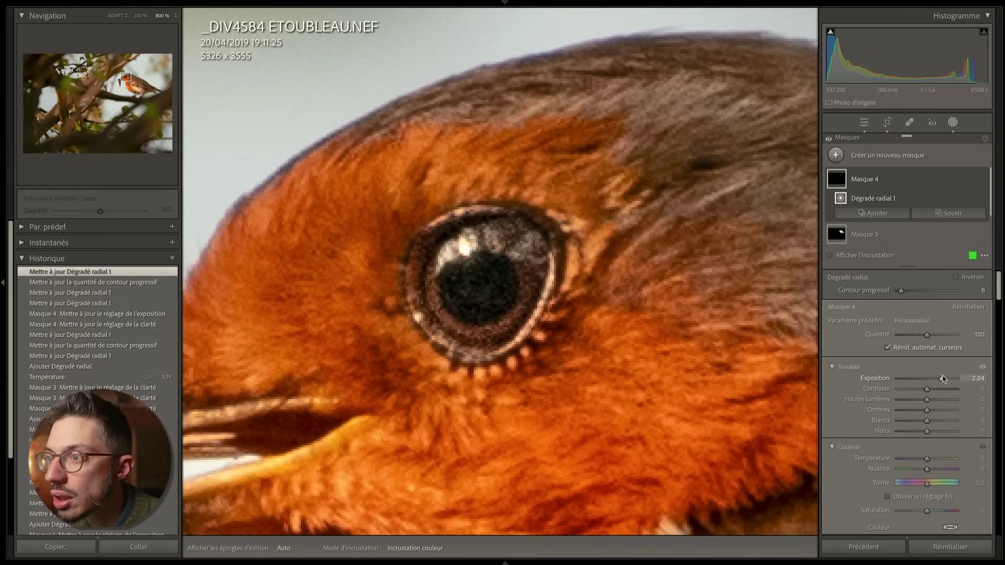
{"action": "mouse_move", "coordinate": [939, 376]}
{"action": "left_mouse_down"}
{"action": "mouse_move", "coordinate": [918, 373]}
{"action": "mouse_move", "coordinate": [930, 374]}
{"action": "left_mouse_up"}
{"action": "key", "text": "z"}
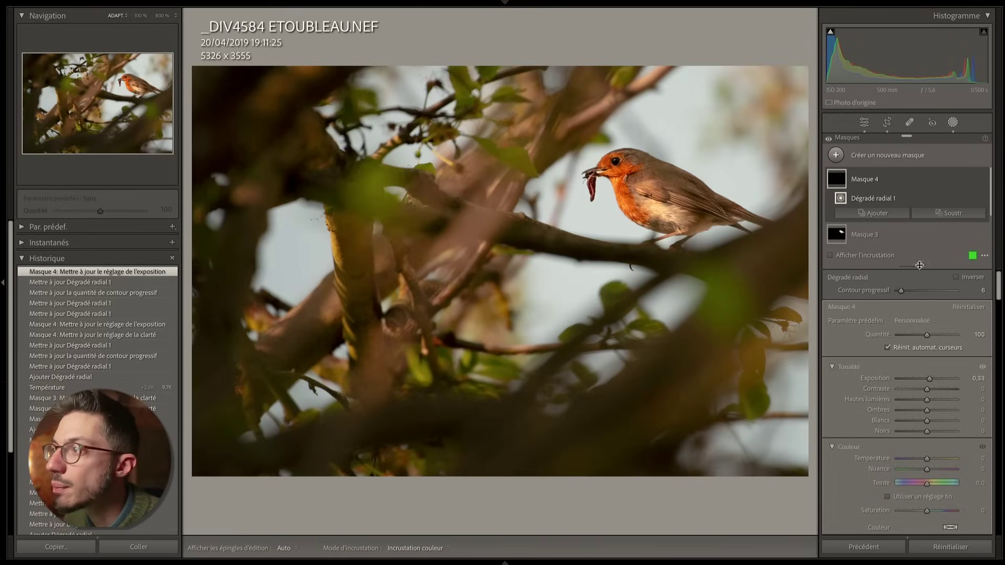
Step: Compare the photo with and without the eye mask, leave the mask visible, and close the masking tool
{"action": "left_click", "coordinate": [983, 179]}
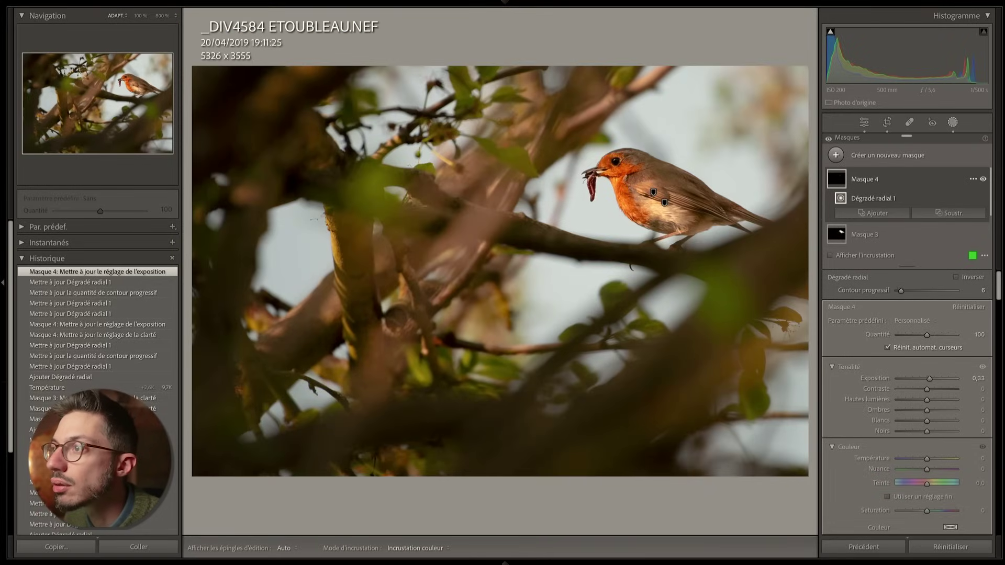
{"action": "left_click", "coordinate": [983, 179]}
{"action": "left_click", "coordinate": [983, 179]}
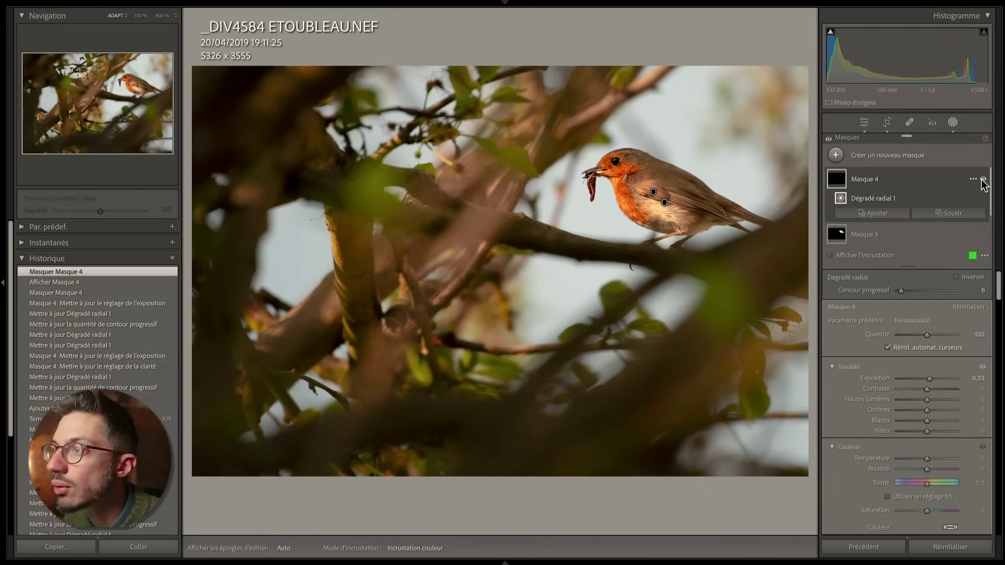
{"action": "left_click", "coordinate": [982, 179]}
{"action": "left_click", "coordinate": [983, 180]}
{"action": "left_click", "coordinate": [982, 179]}
{"action": "left_click", "coordinate": [982, 180]}
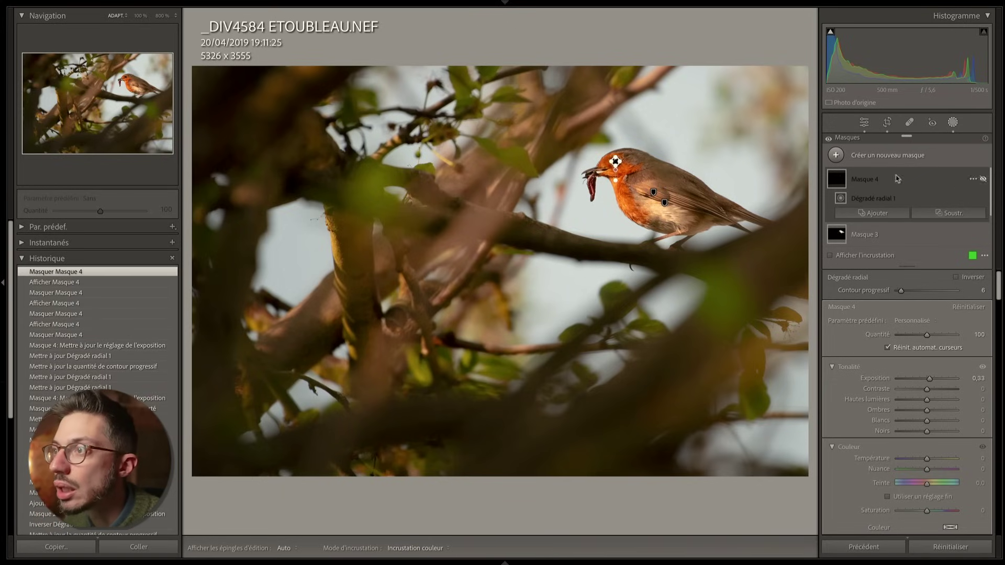
{"action": "left_click", "coordinate": [983, 179]}
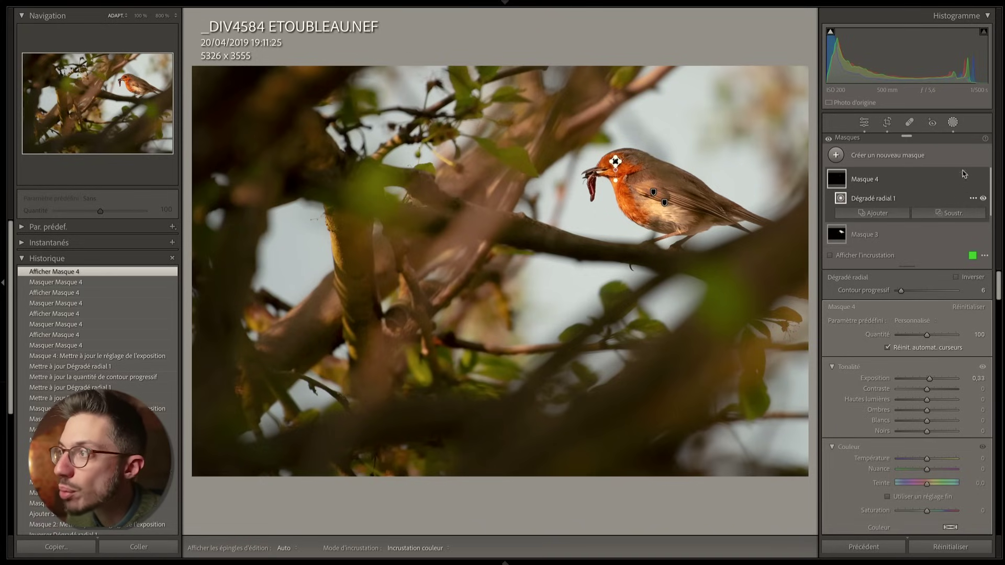
{"action": "left_click", "coordinate": [951, 122]}
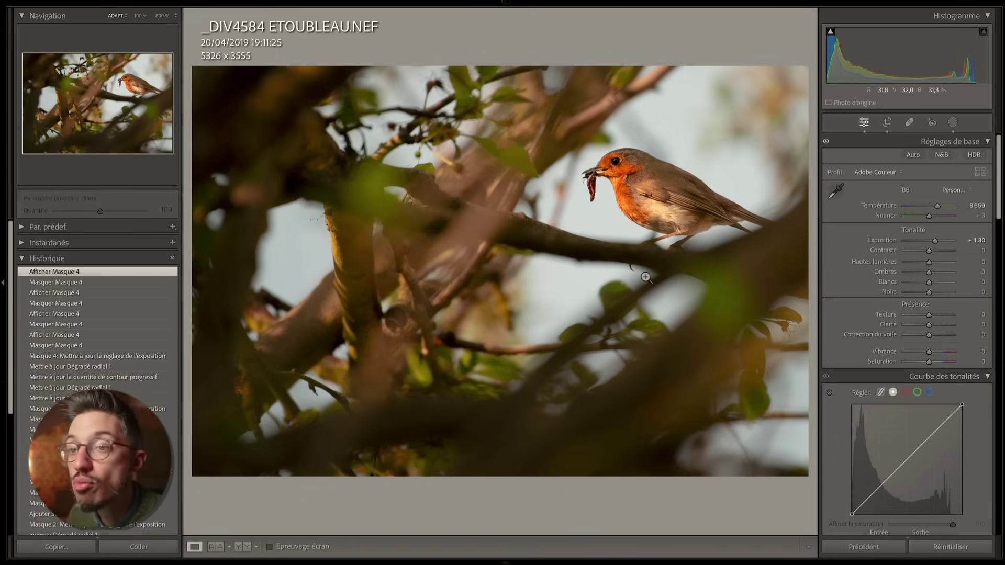
Step: Compare the imported original and the crop-only version with the finished edit using the photo's history
{"action": "scroll", "coordinate": [121, 379], "scroll_direction": "down", "scroll_amount": 5}
{"action": "left_click", "coordinate": [120, 508]}
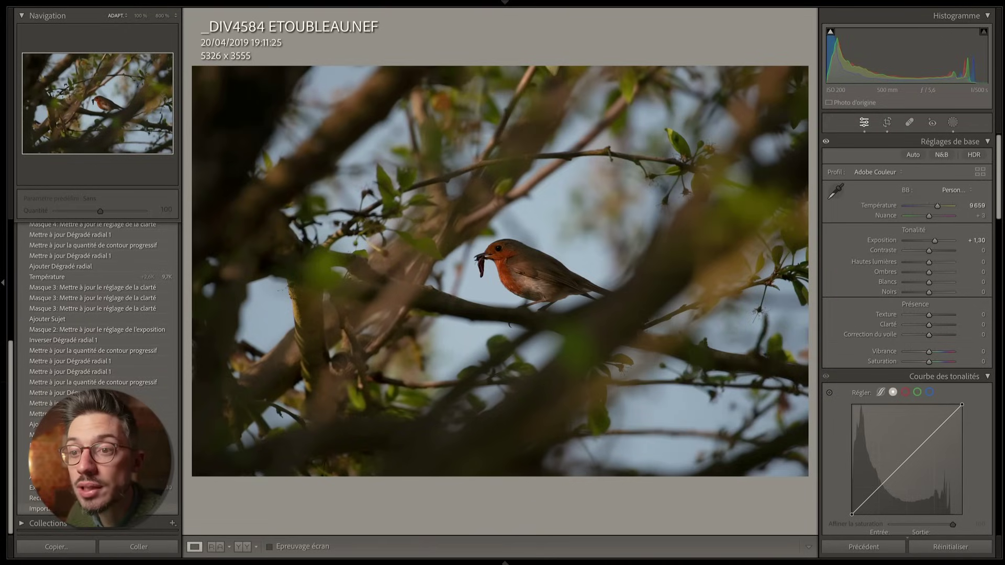
{"action": "left_click", "coordinate": [120, 498]}
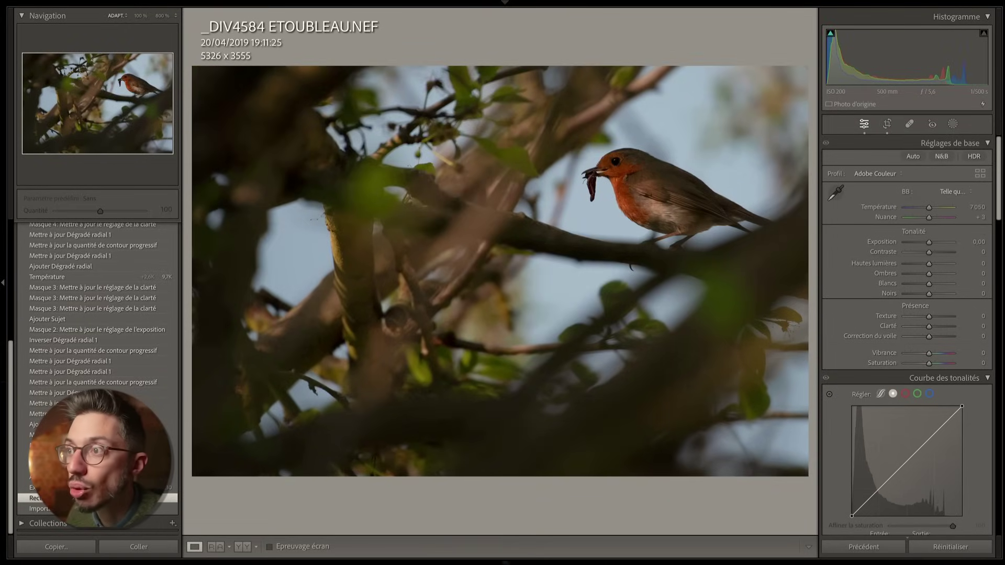
{"action": "scroll", "coordinate": [120, 471], "scroll_direction": "up", "scroll_amount": 5}
{"action": "left_click", "coordinate": [158, 273]}
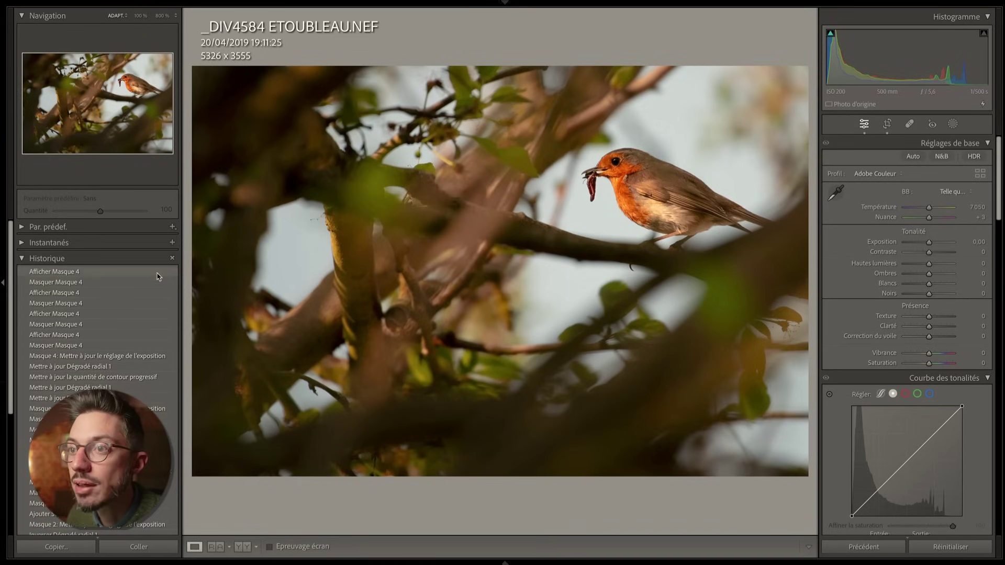